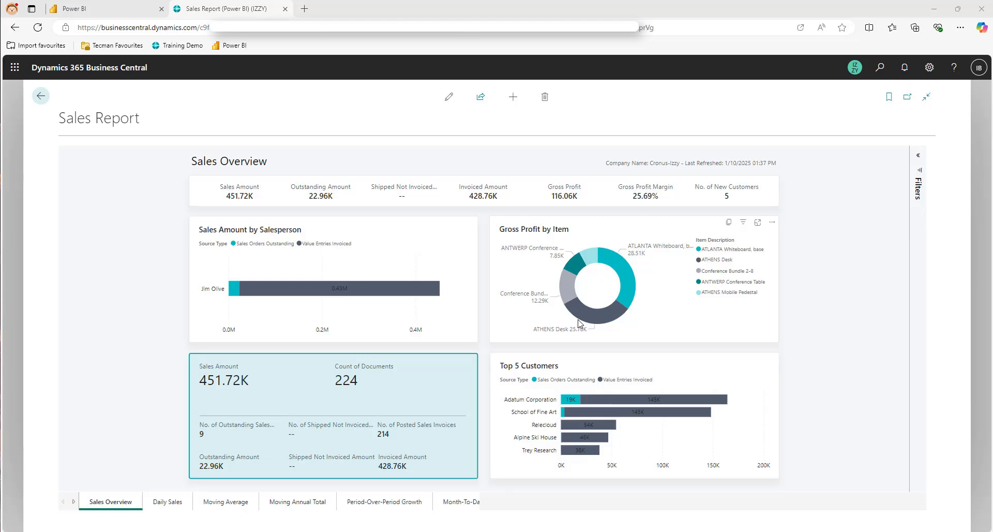
- Exit the Sales Report dashboard back to the role center's Reports & Analysis menu
key(Escape)
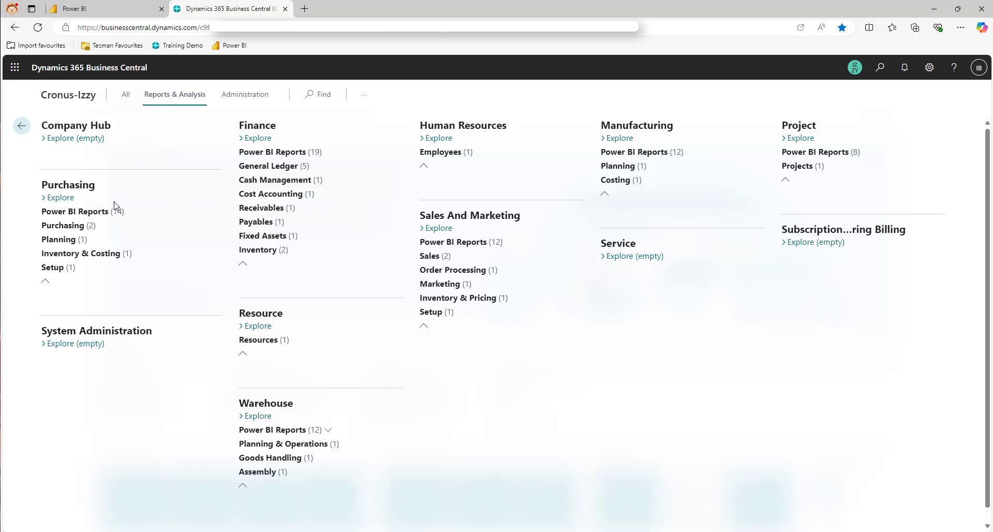
- Expand the Power BI Reports groups for Purchasing, Finance, Manufacturing and Project
click(119, 217)
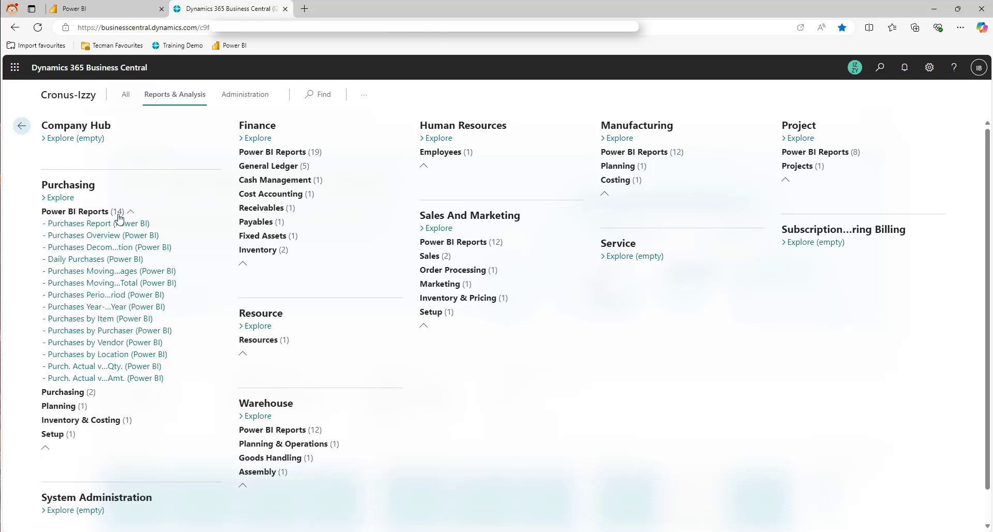
click(287, 154)
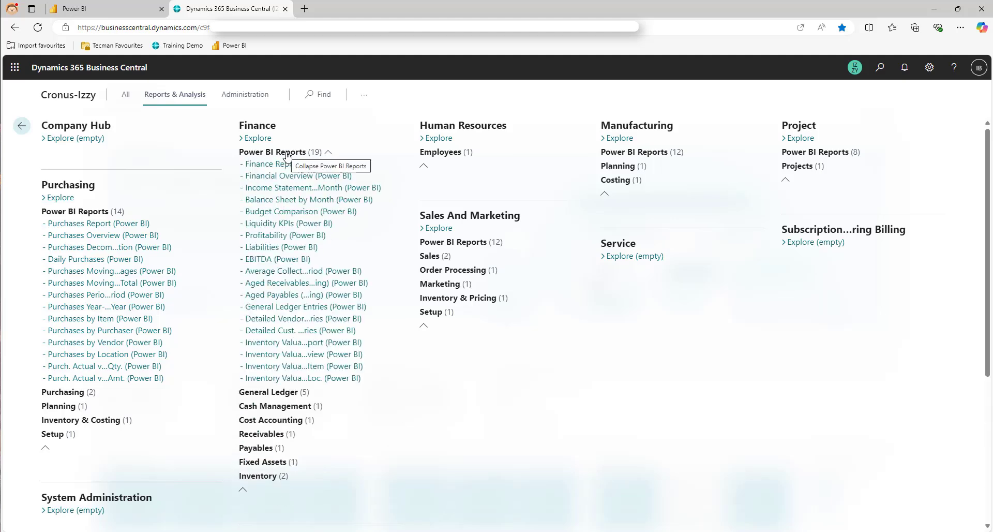
scroll(322, 339, down, 4)
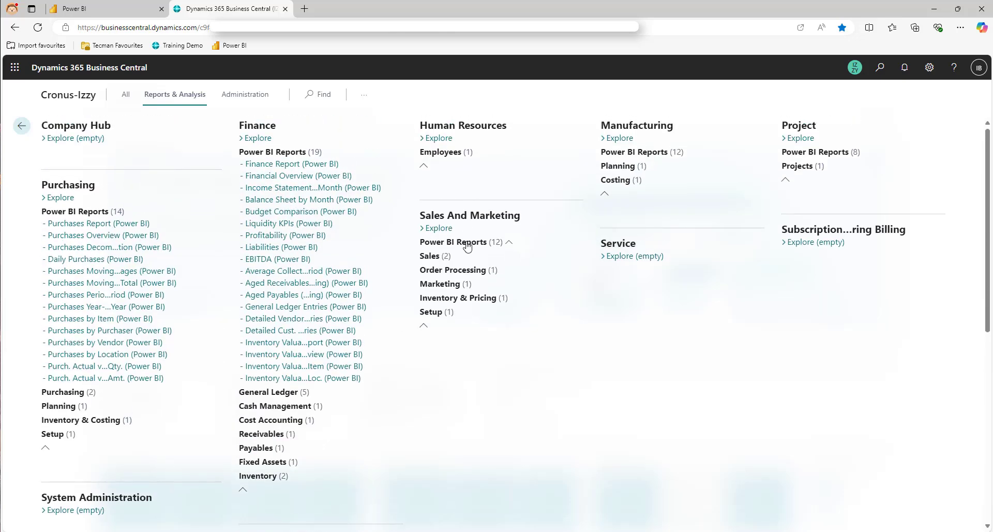
click(664, 161)
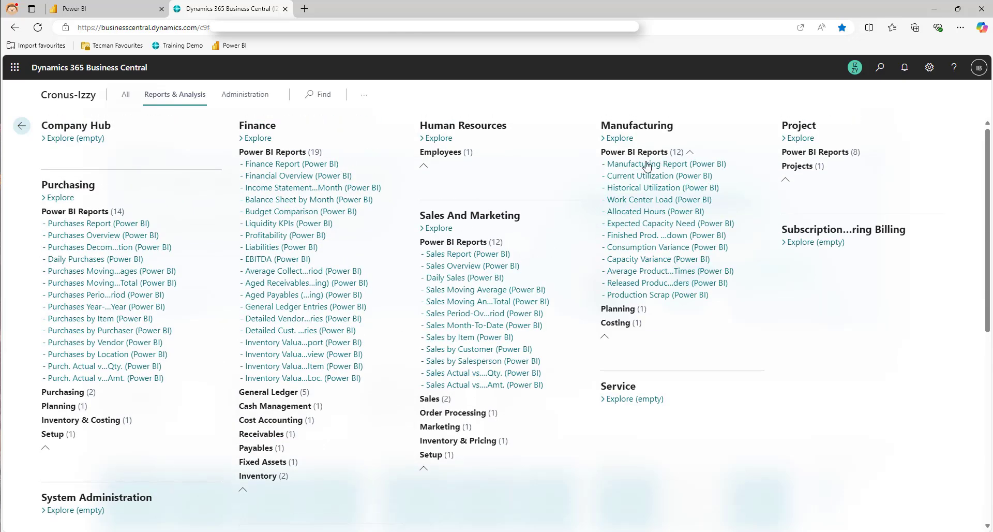
click(843, 154)
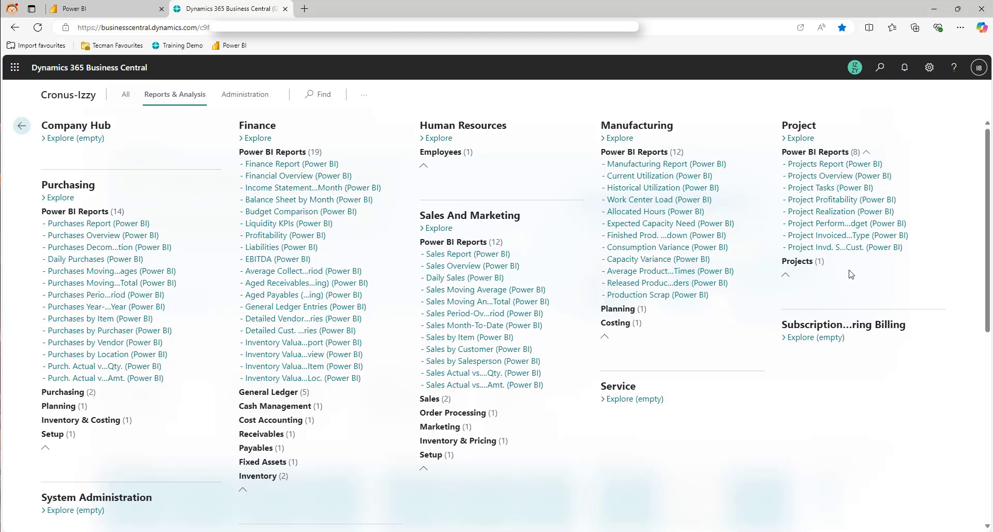
- View the Purchase app's Decomposition, Daily Purchases, Moving Averages, Annual Total and Period-Over-Period pages, then go back
click(122, 8)
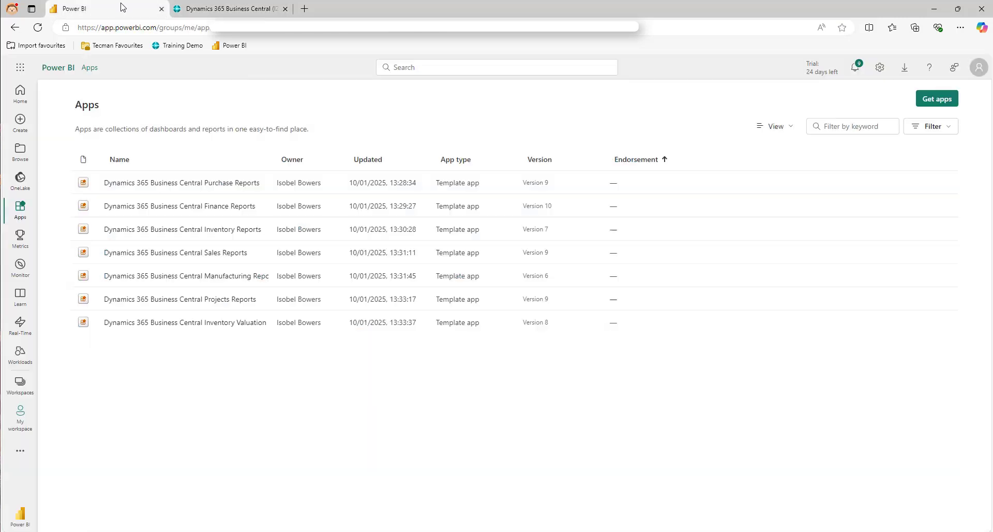
click(190, 189)
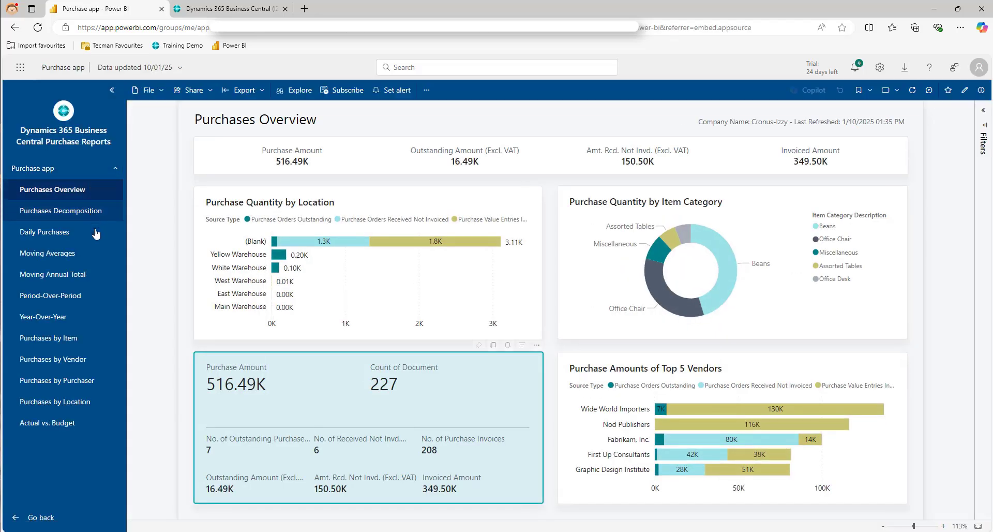
click(89, 216)
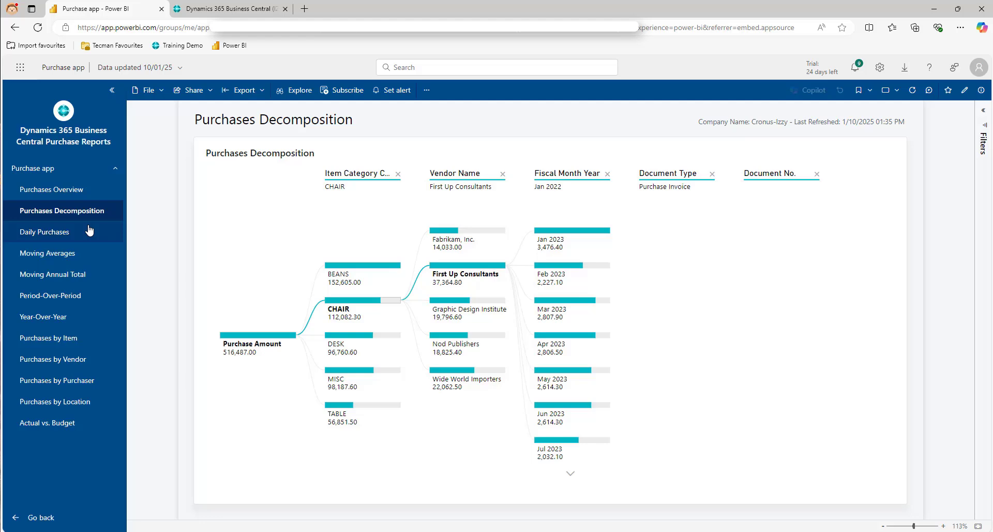
click(90, 231)
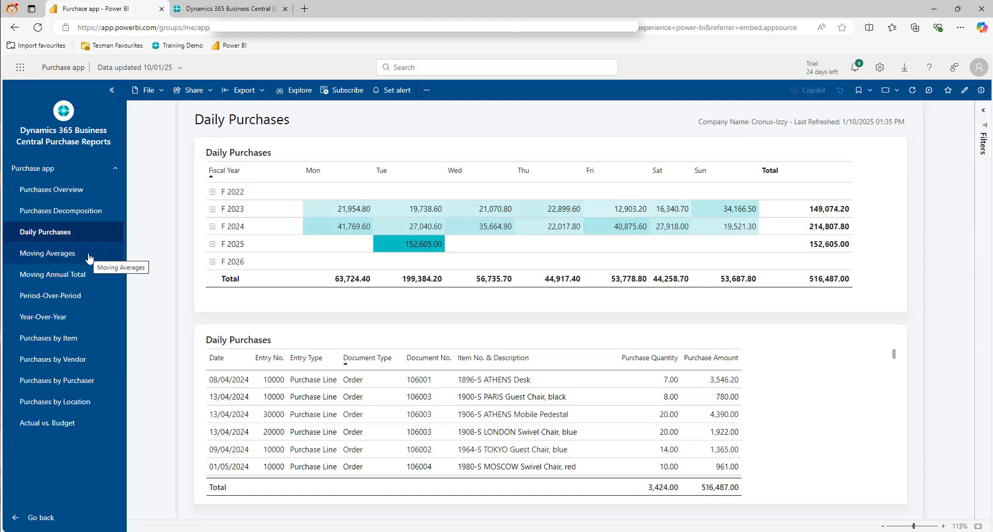
click(85, 254)
click(89, 278)
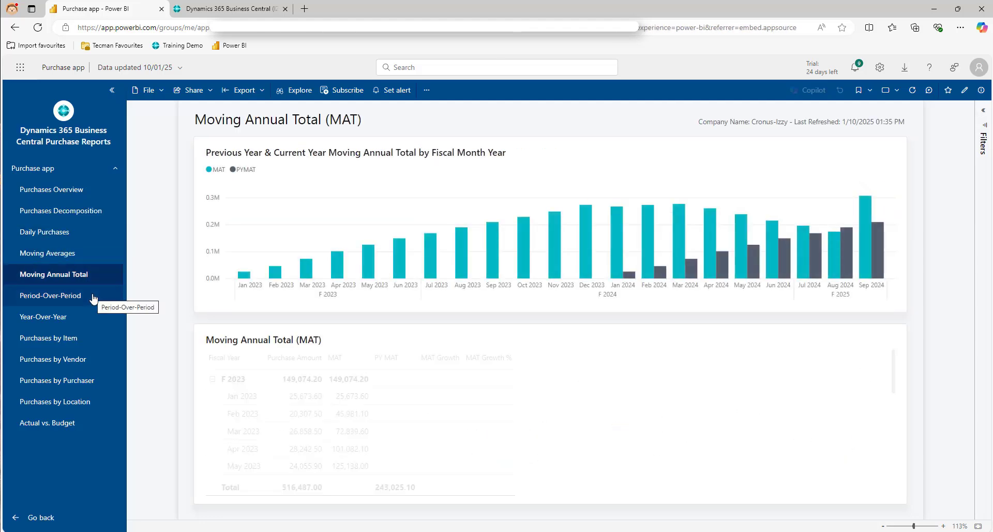
click(96, 303)
key(alt+Left)
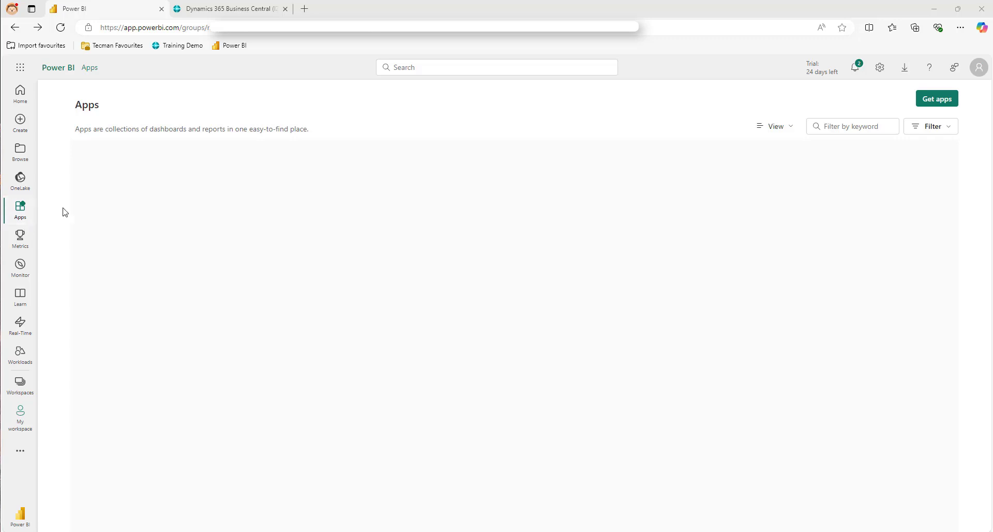
- Open the Get apps gallery and search it for 'business central' template apps
click(942, 100)
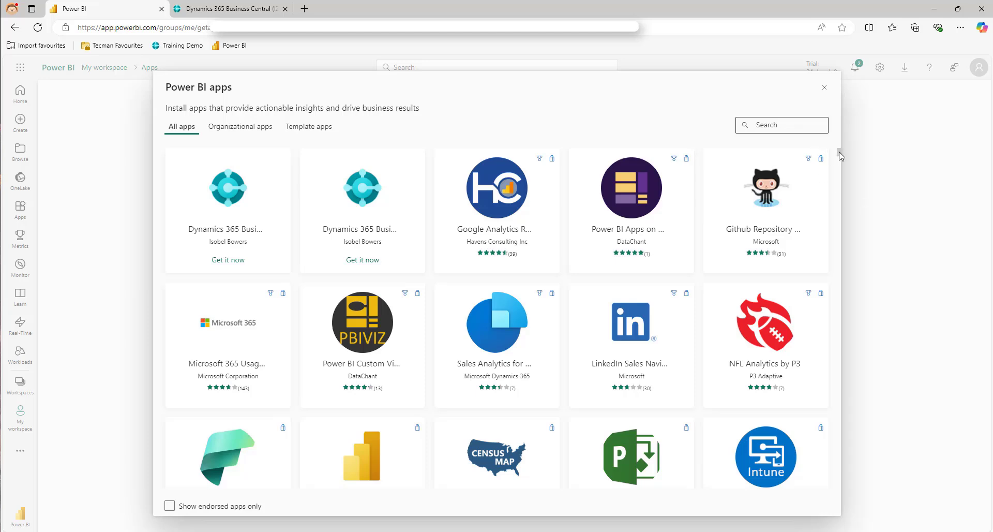
drag(841, 155, 841, 171)
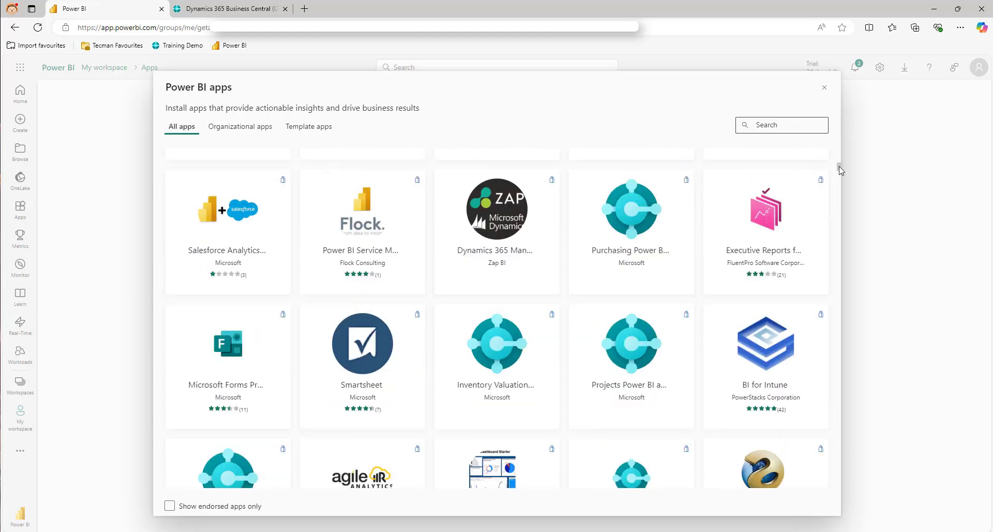
scroll(838, 166, down, 15)
drag(839, 156, 837, 148)
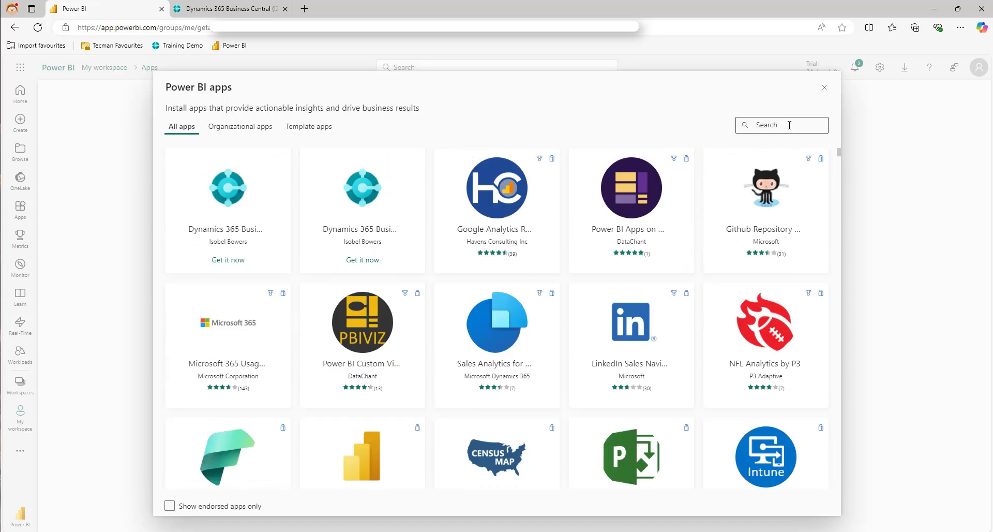
text(business central)
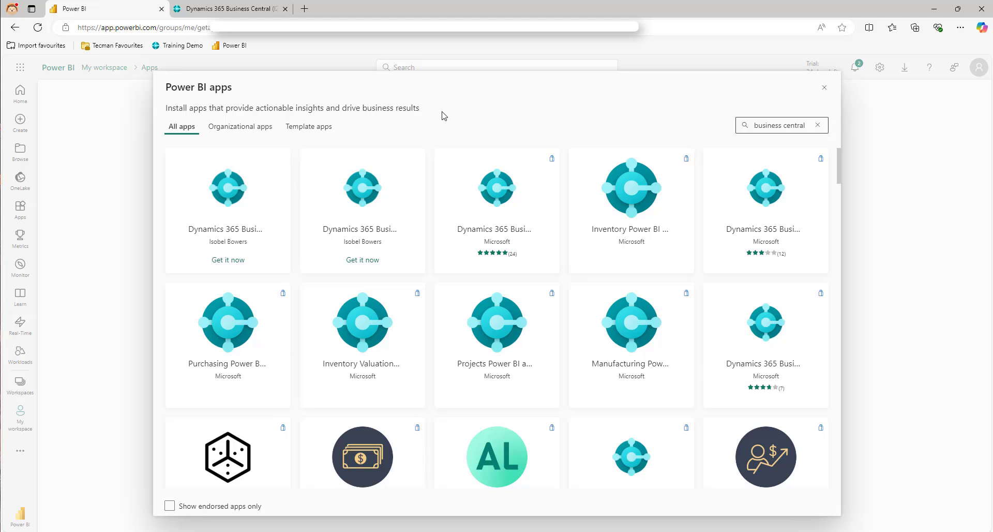
mouse_move(271, 235)
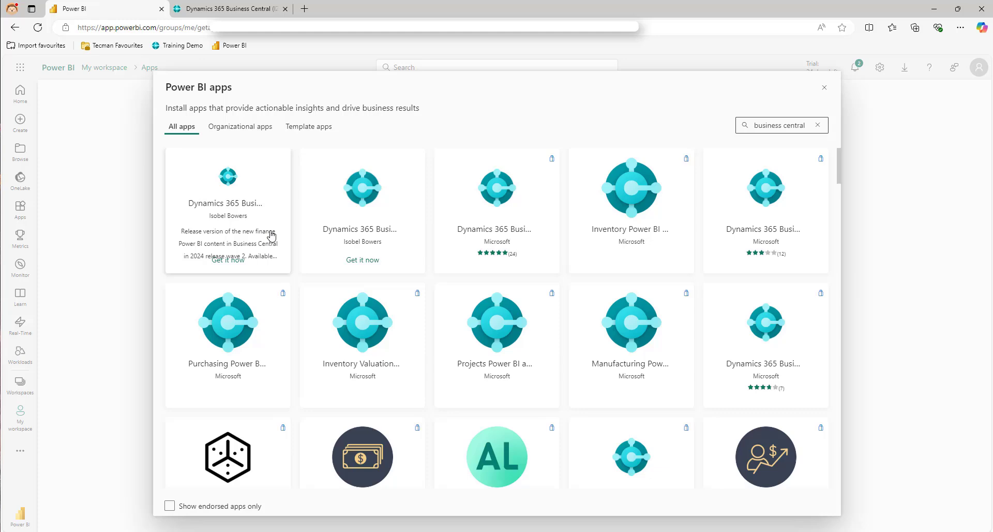
scroll(271, 236, down, 3)
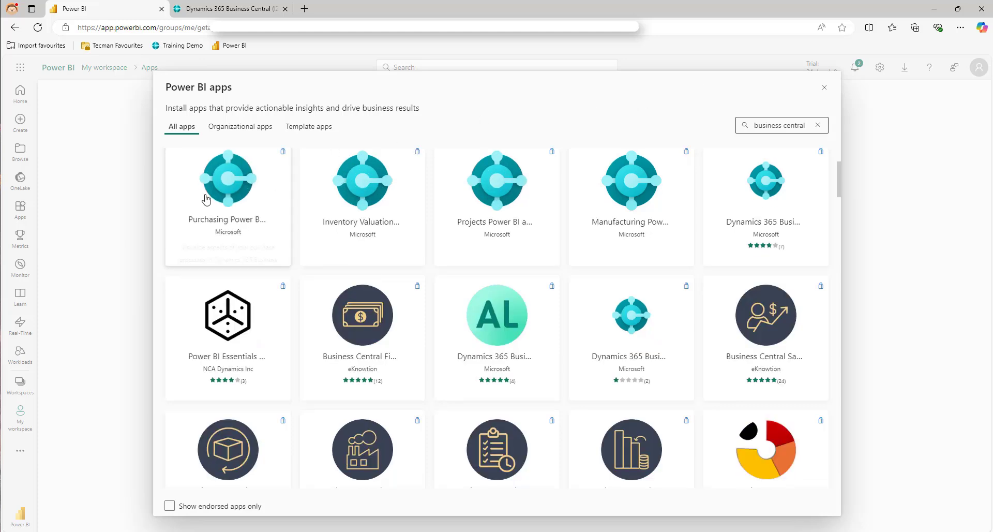
- Get the Purchasing Power BI app, accept the terms, and install it
click(221, 201)
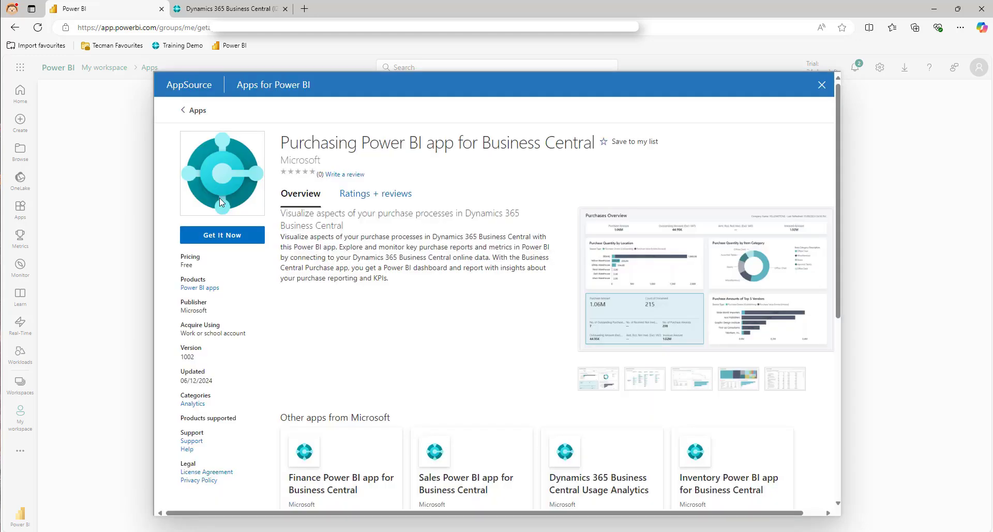
click(258, 234)
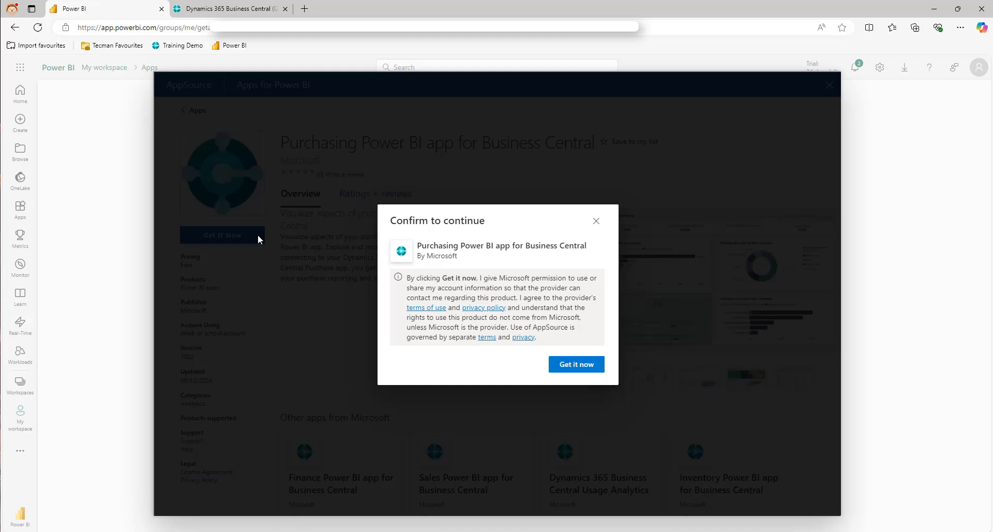
click(570, 364)
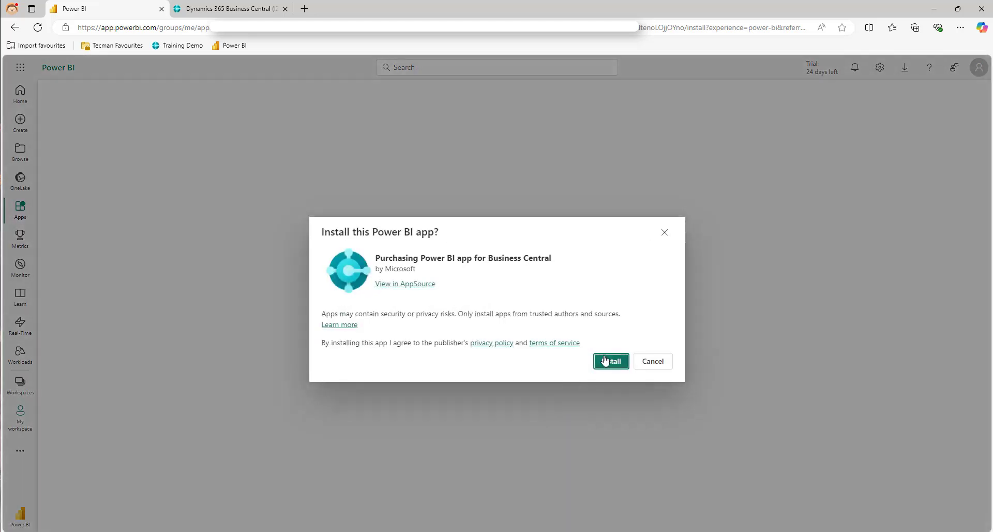
click(609, 361)
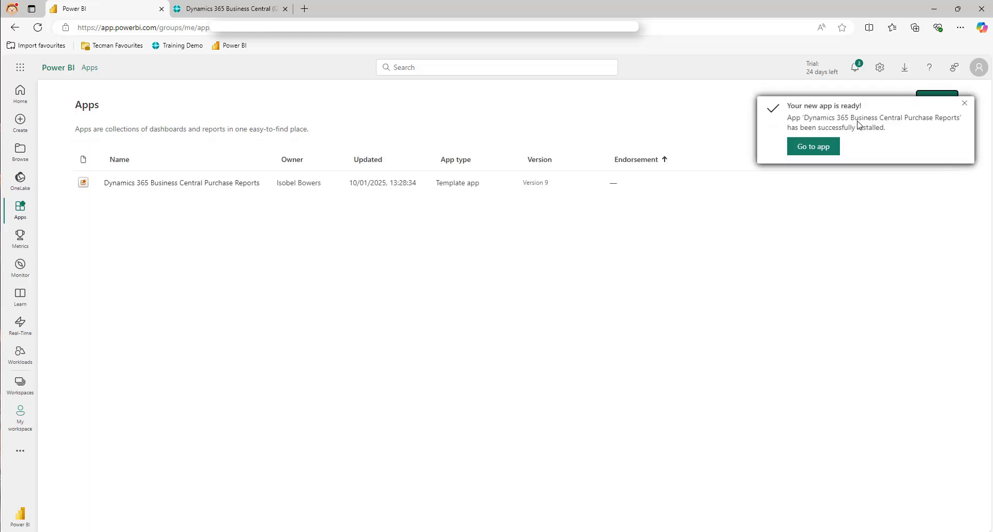
- Search the gallery for 'busine' and get the Finance Power BI app, accepting its terms
click(965, 103)
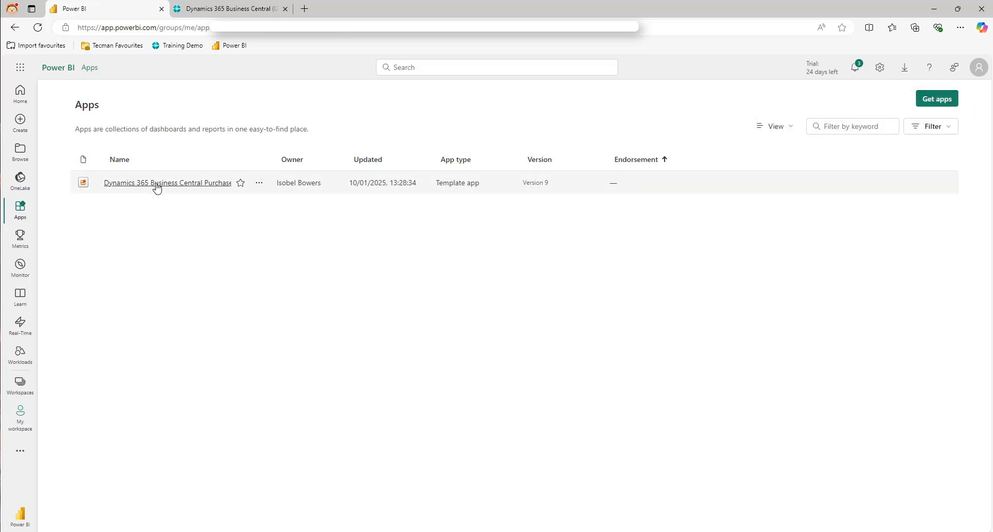
click(931, 103)
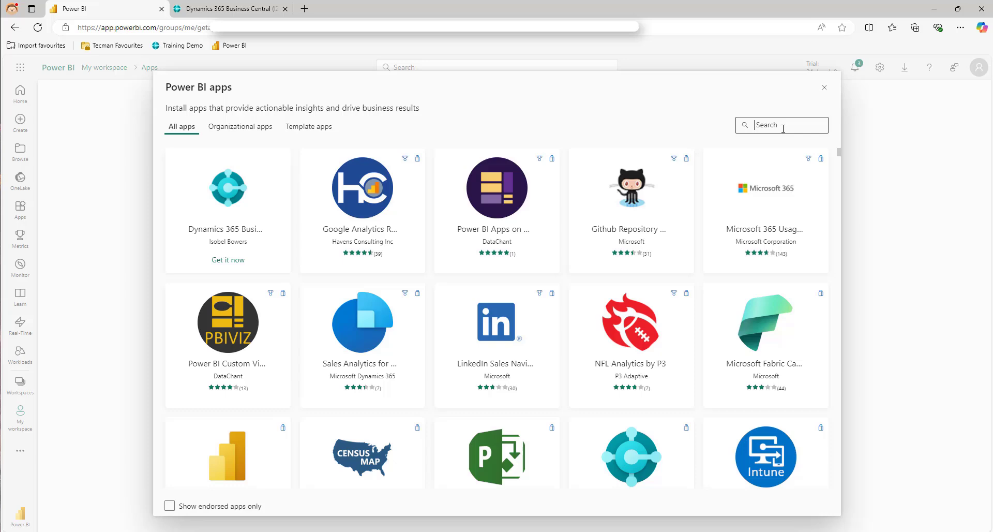
text(business)
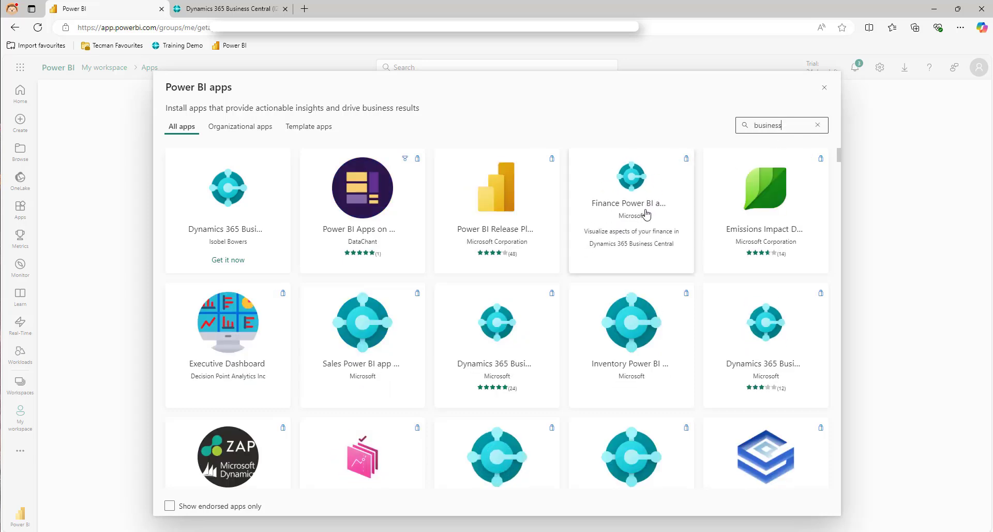
click(643, 215)
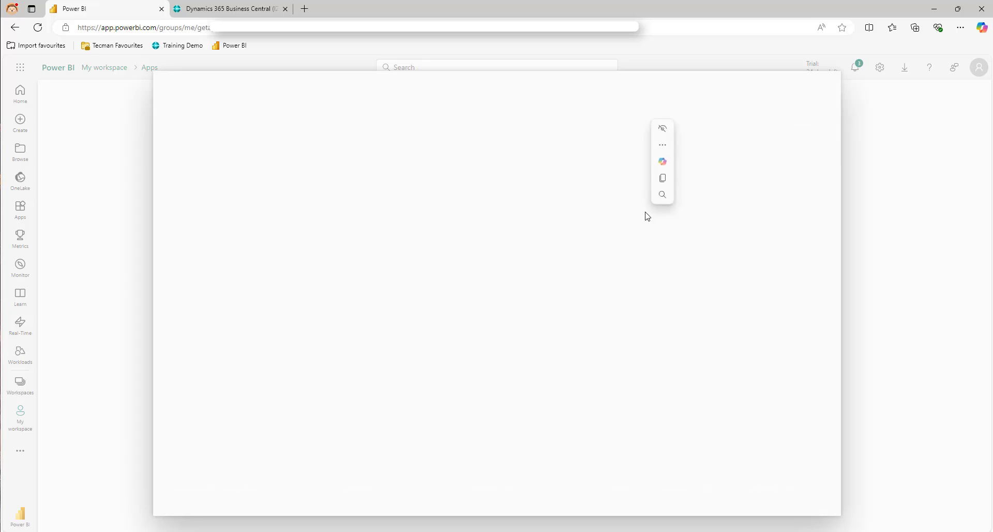
click(222, 235)
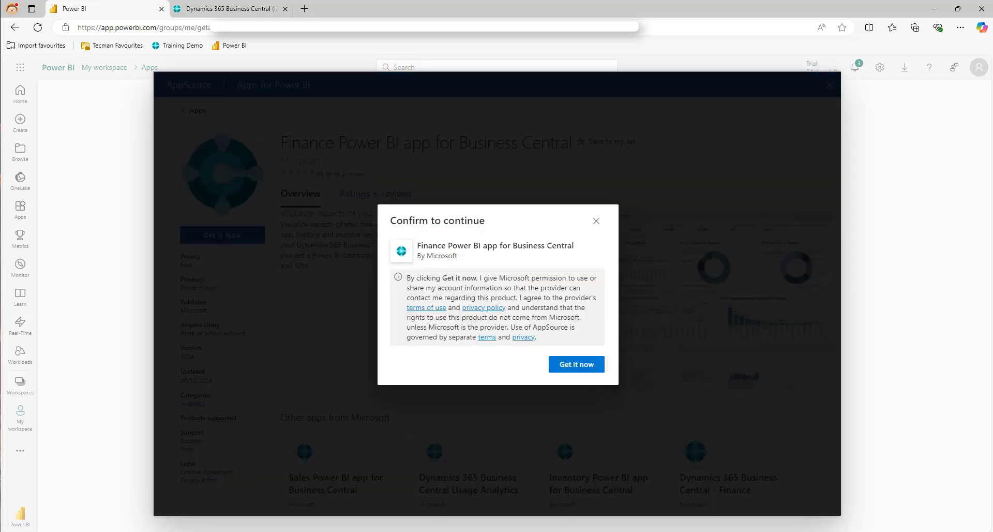
click(592, 363)
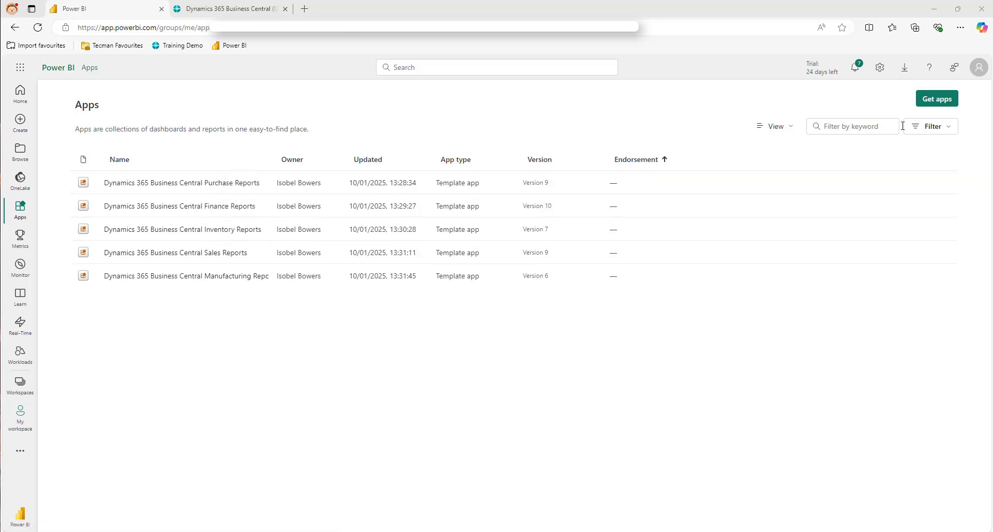
click(931, 103)
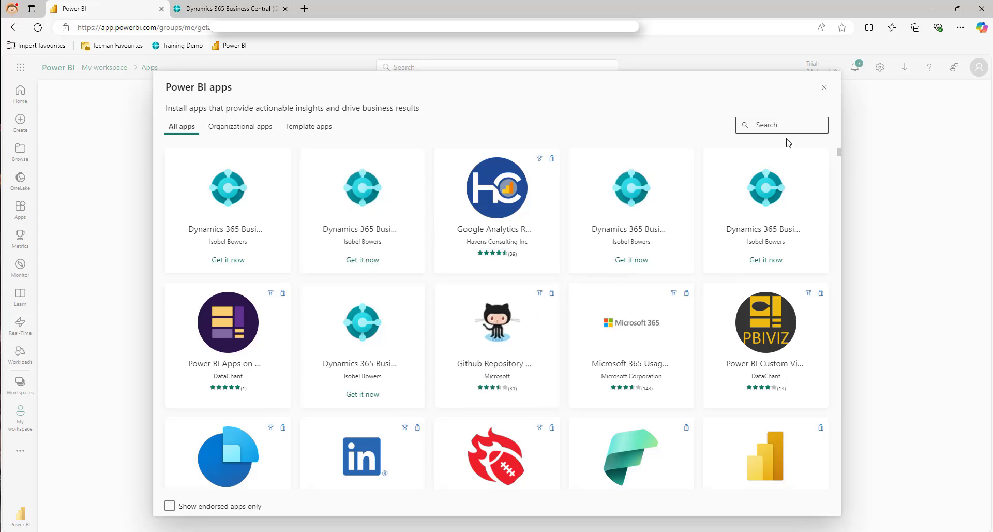
- Search 'busin' and get the Projects Power BI app for Business Central
text(business)
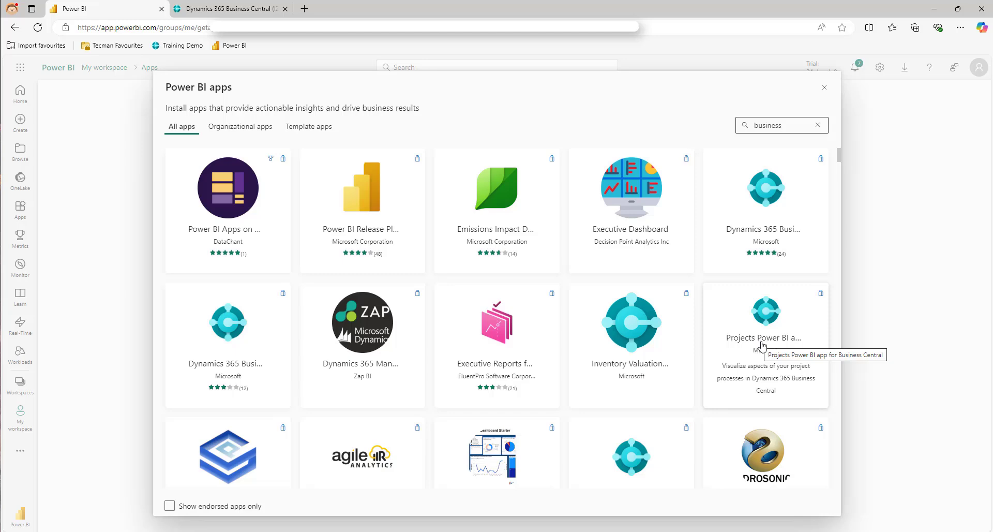
click(762, 344)
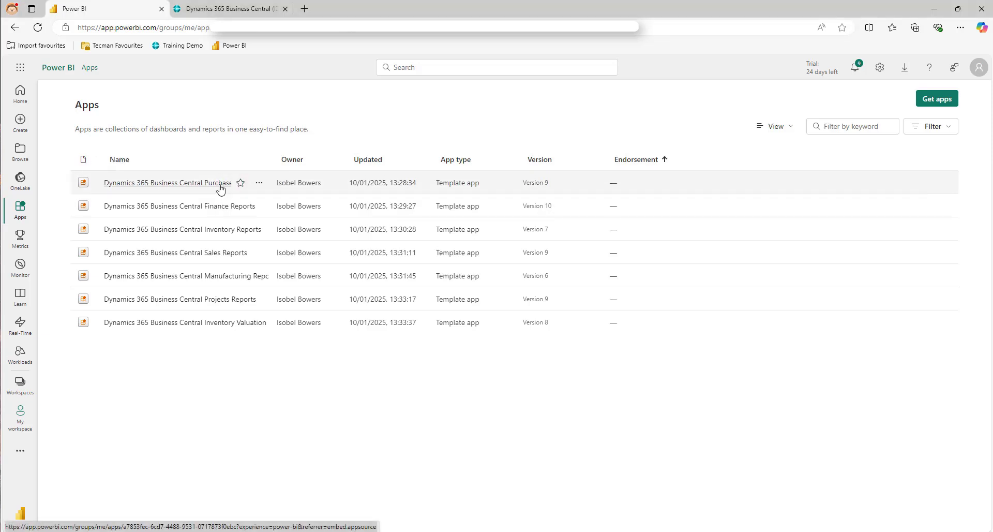
- Open Purchase Reports' Connect your data dialog and enter environment Production and the Cronus company
click(221, 190)
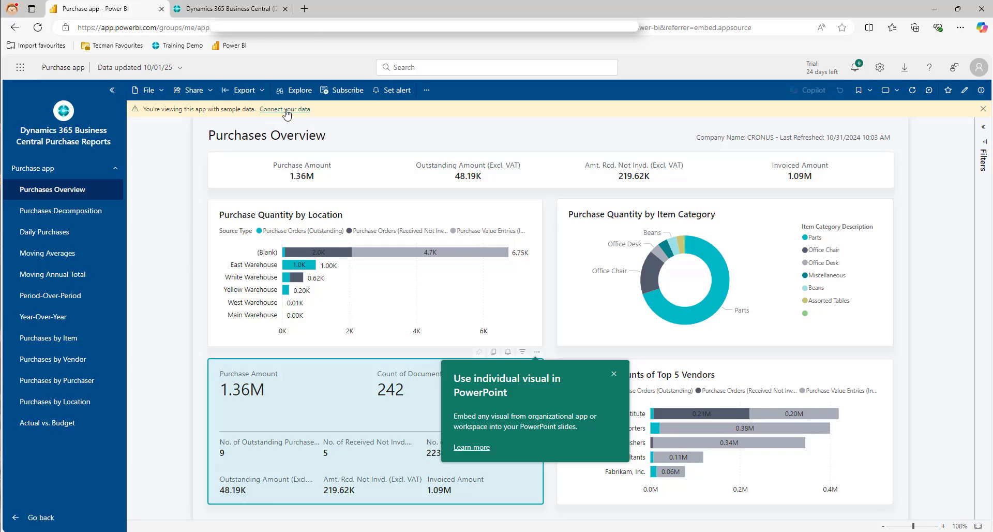
click(287, 111)
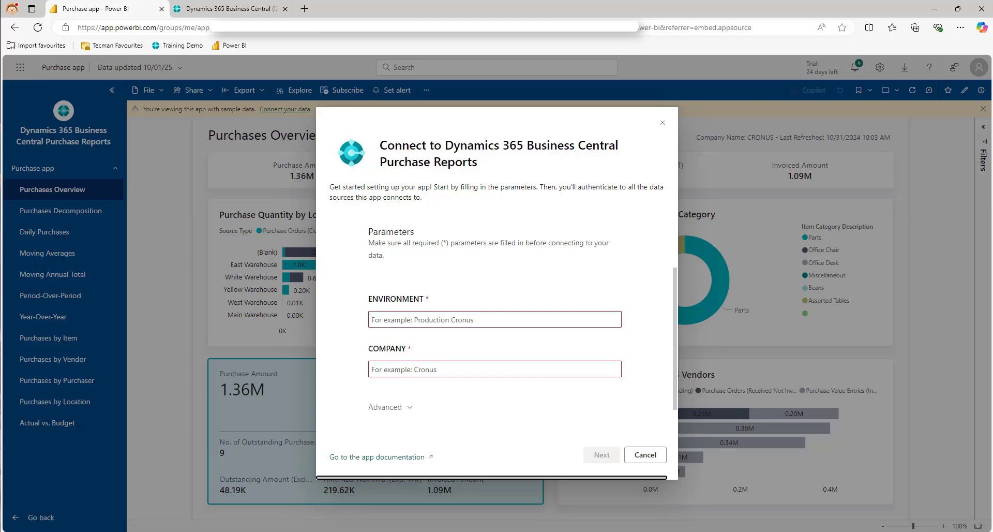
click(500, 316)
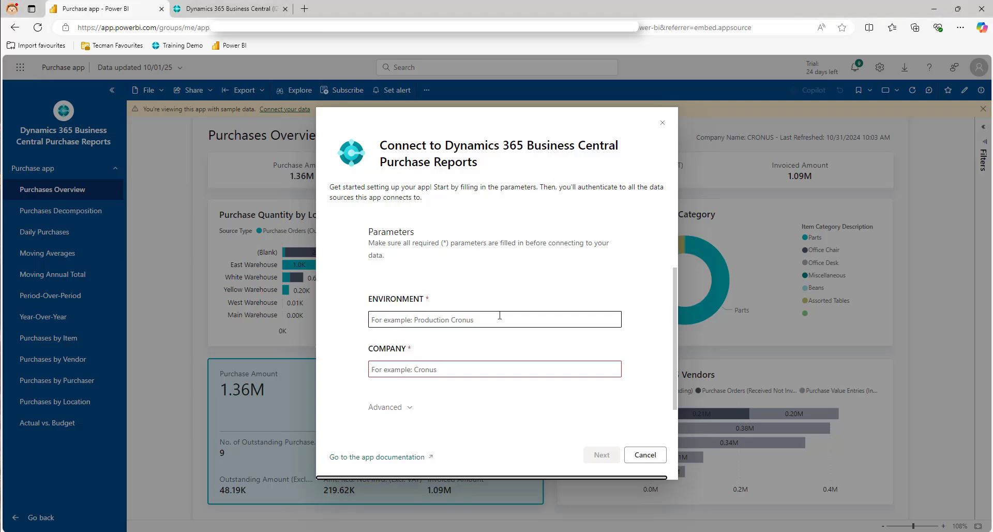
text(Production)
click(468, 368)
text(Cronus-Izzy)
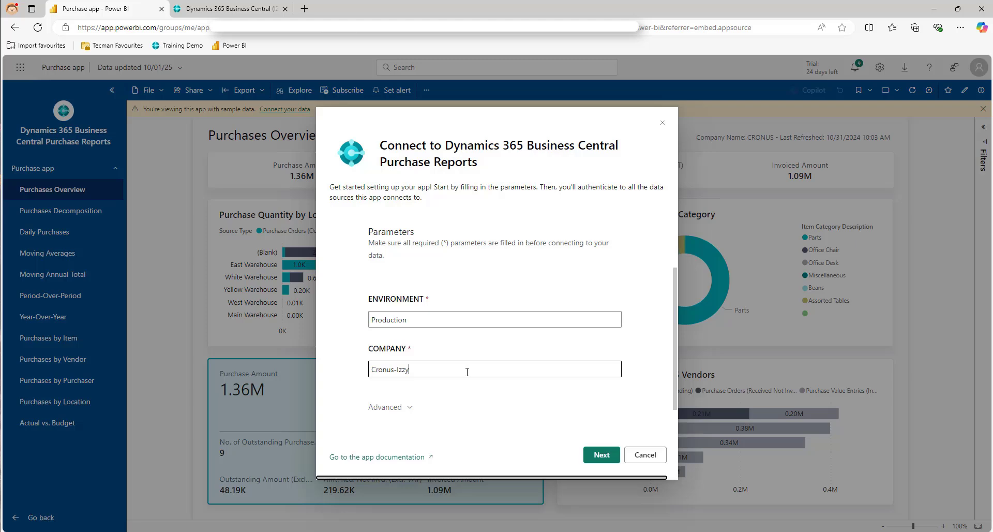
- Sign in with the existing account to connect Purchase Reports data, then return to Apps
click(601, 455)
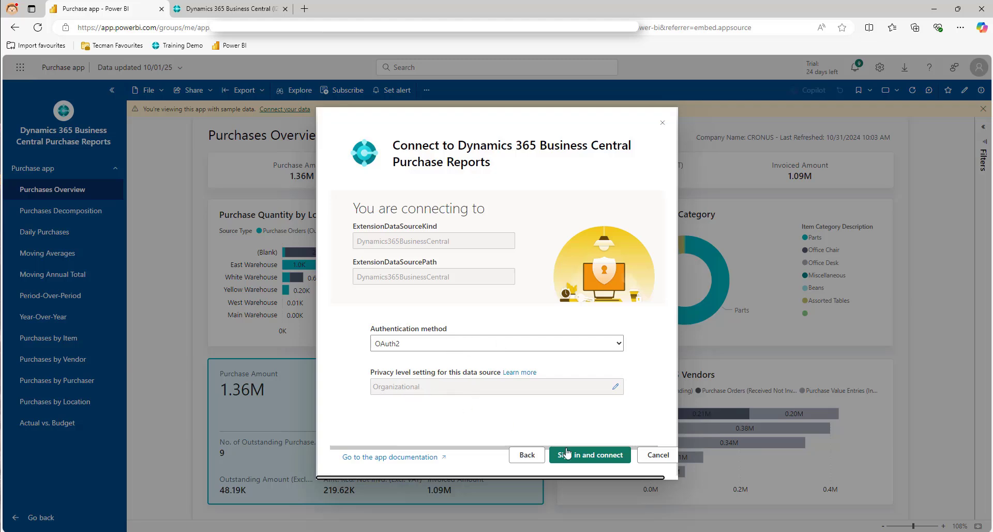
click(581, 462)
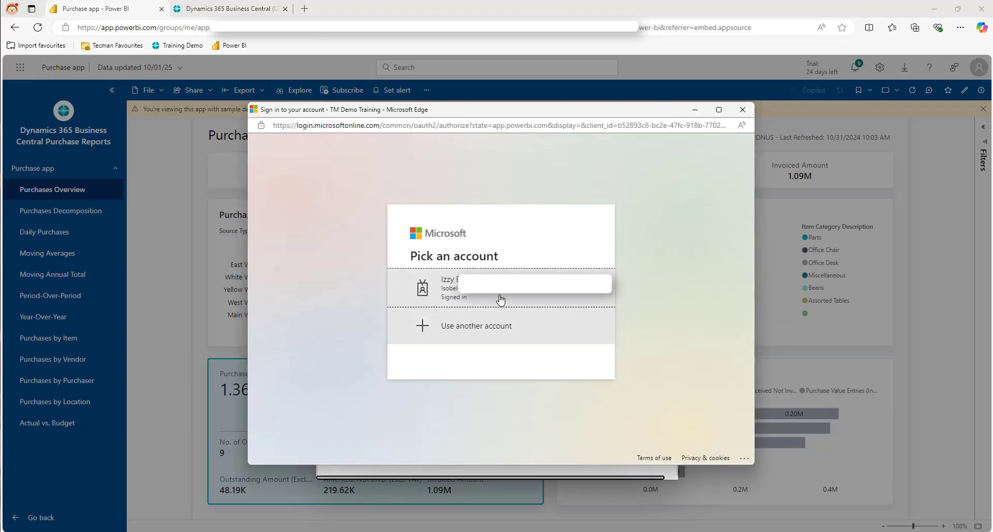
click(494, 290)
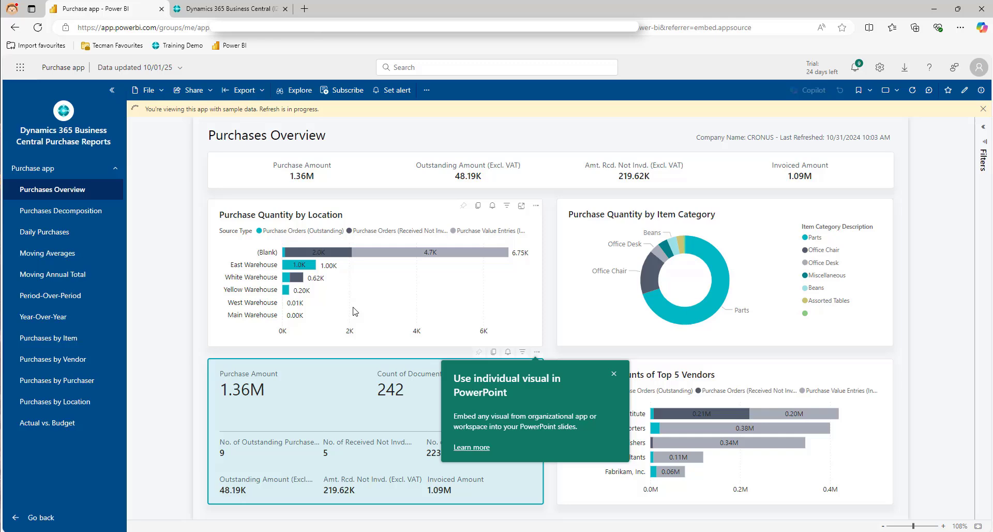
click(62, 523)
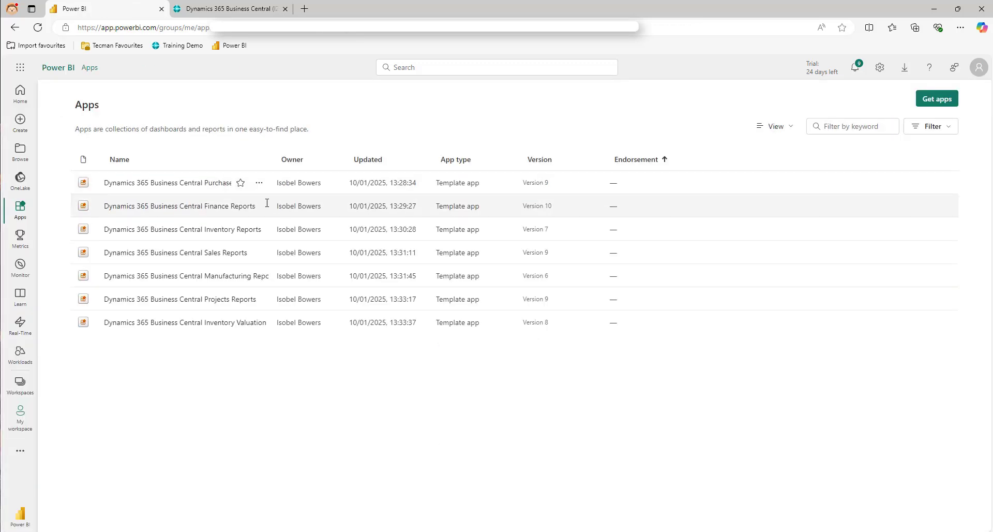
- In Finance Reports' Connect your data dialog, enter environment Production and company Cronus
click(177, 210)
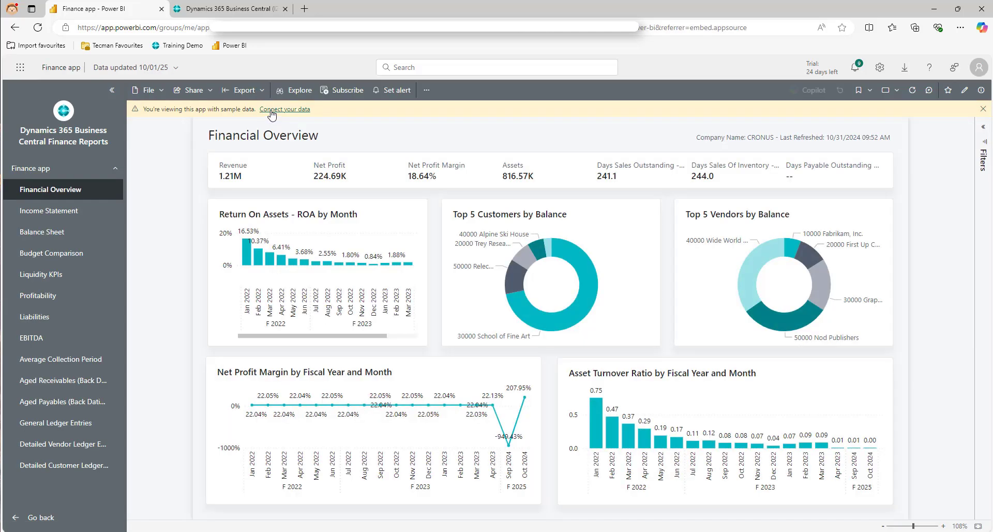
click(268, 111)
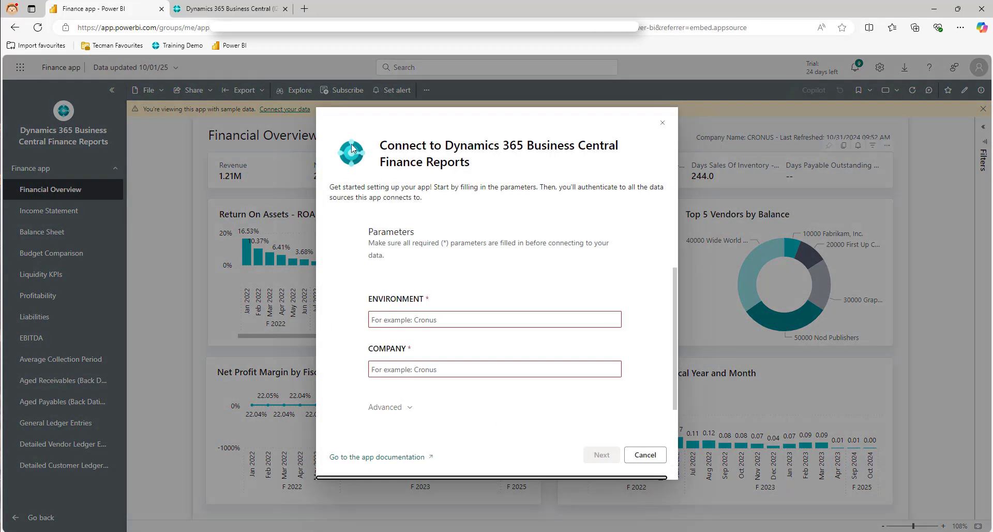
click(492, 319)
text(Produc)
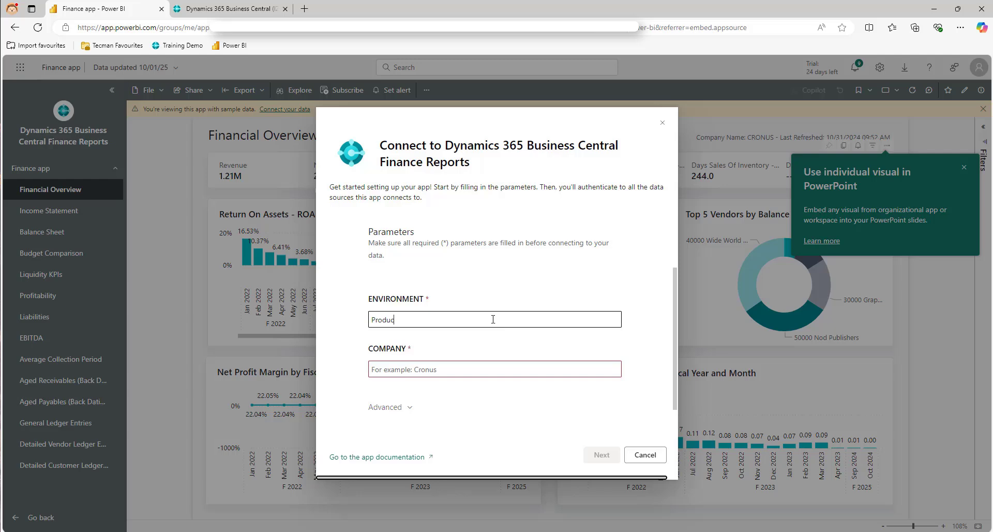
text(tion)
key(Tab)
text(Cronu)
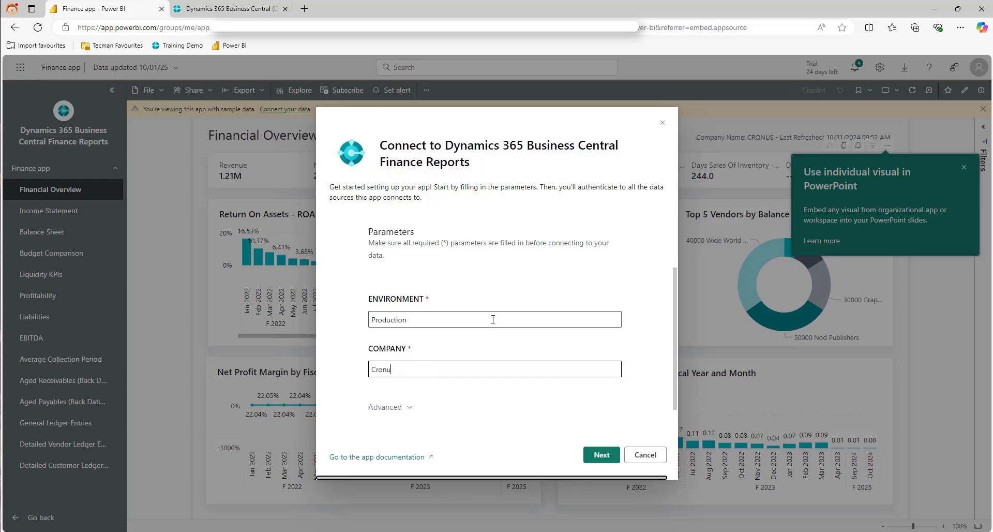
- Sign in to connect the Finance data source and go back to the Apps list
click(606, 454)
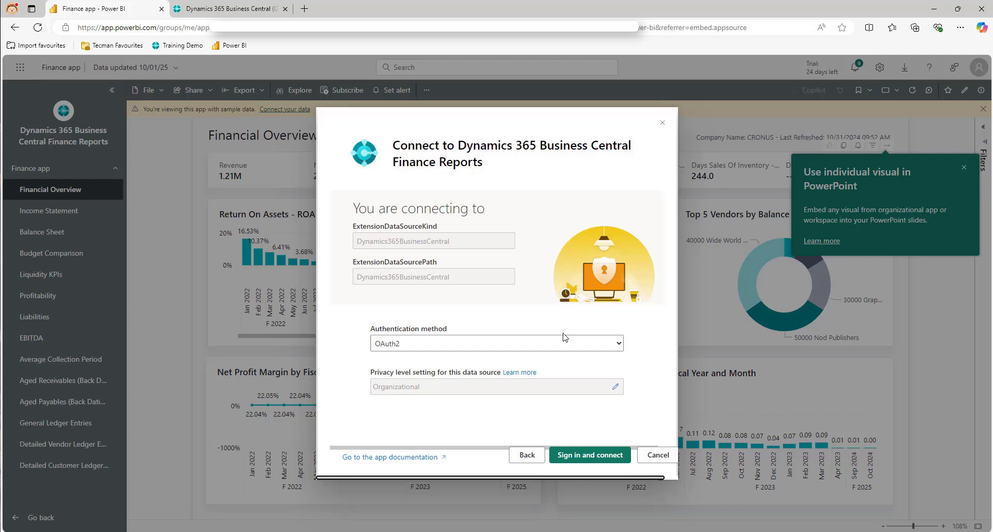
click(590, 453)
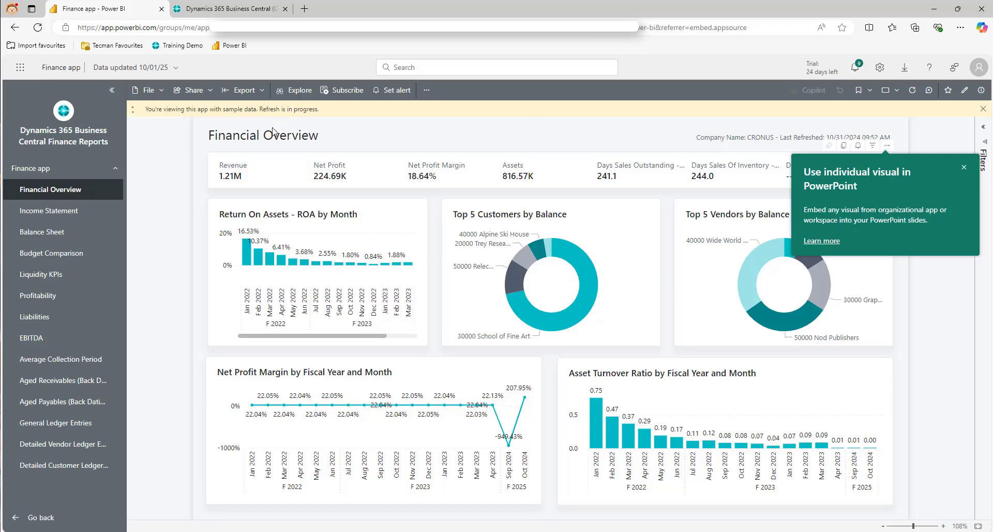
click(86, 517)
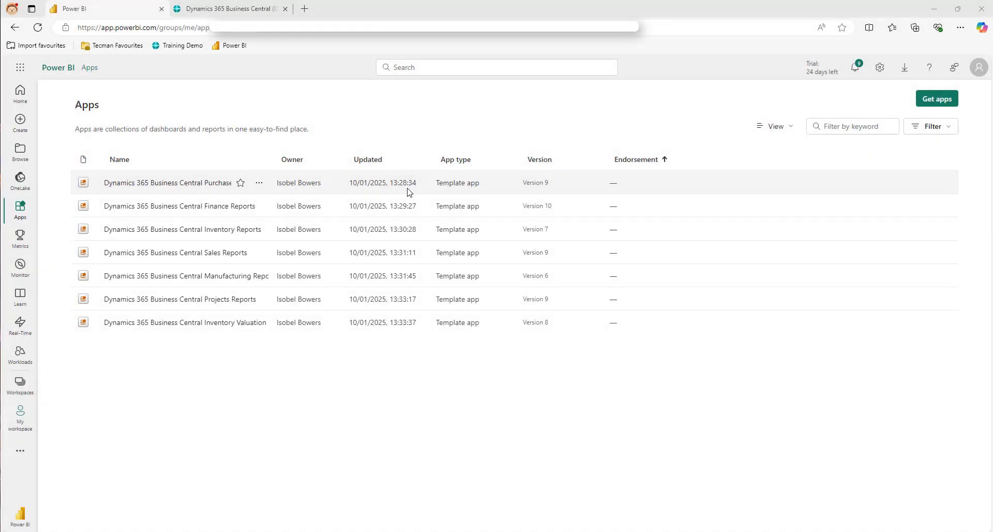
- Open the Purchase Reports app and check its data details, showing Cronus Purchase Amount 516.49K
click(153, 186)
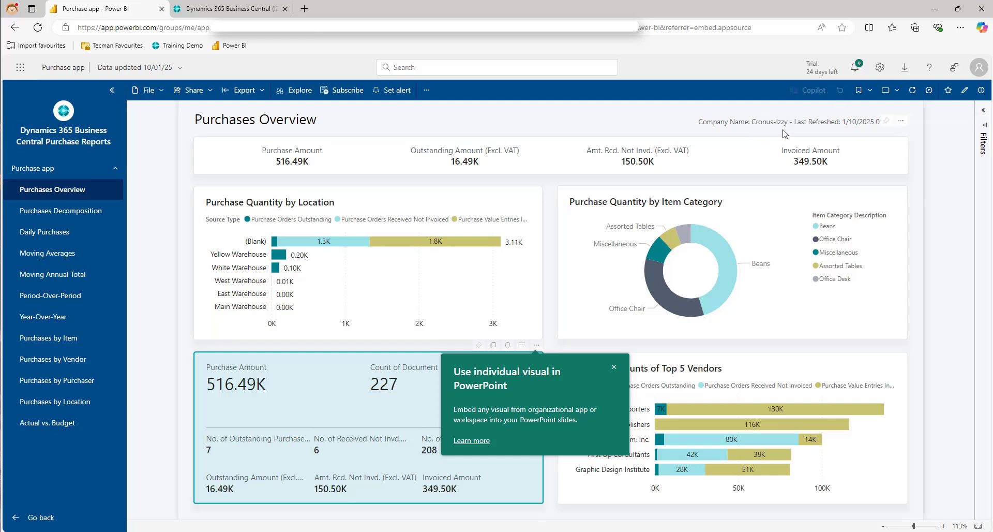
click(196, 118)
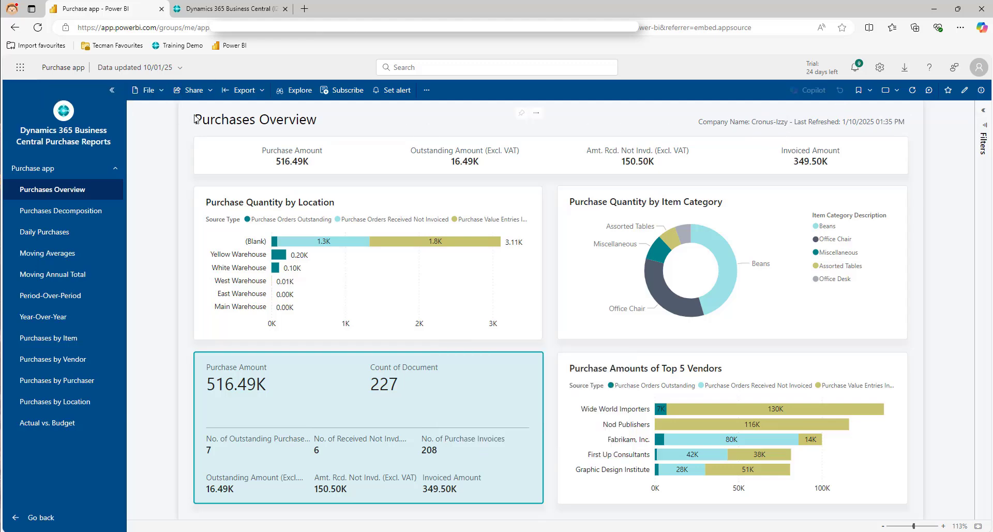
click(174, 70)
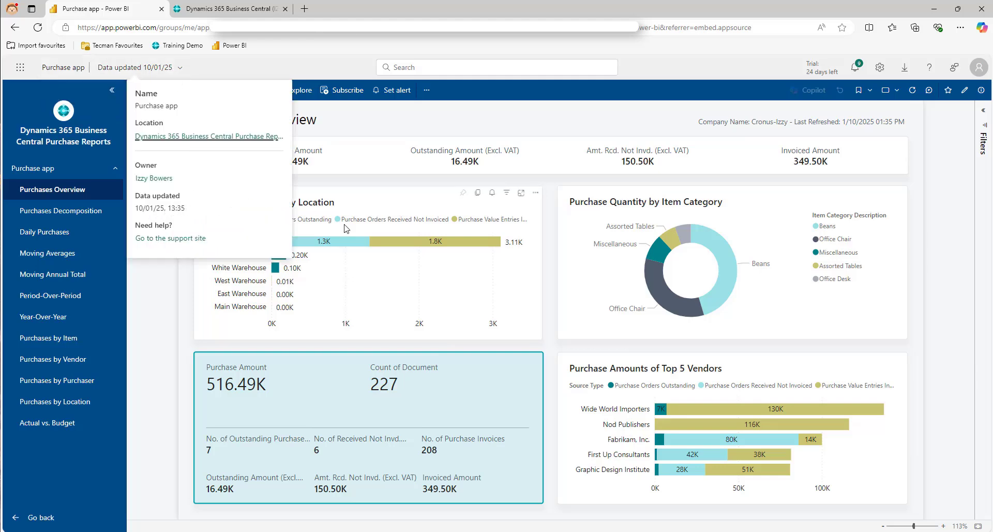
key(Escape)
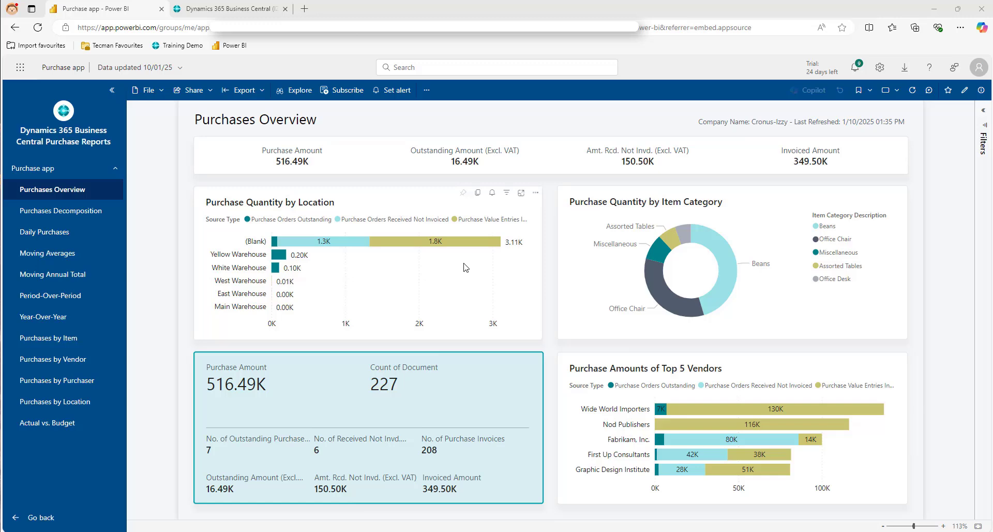
- In Business Central, open the Power BI Connector Setup page through the Alt+Q search
click(263, 10)
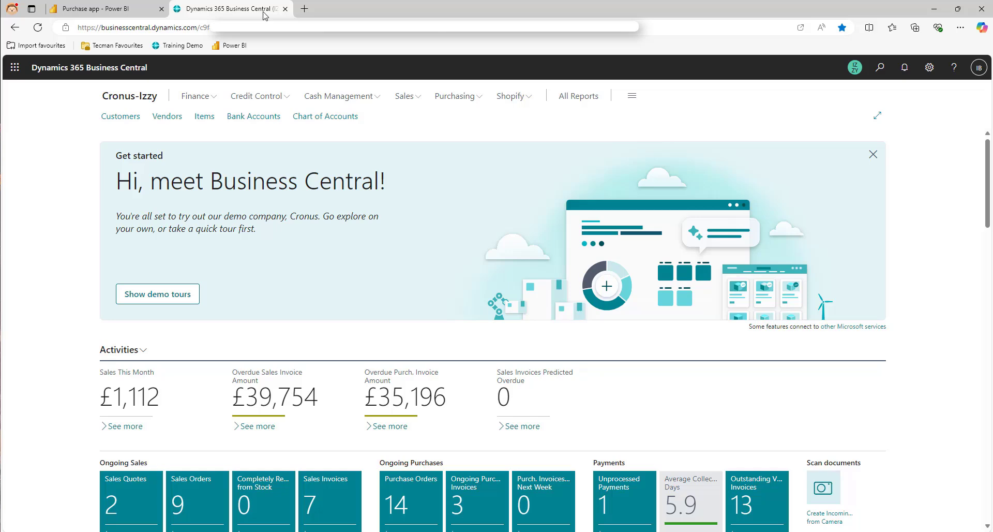
key(alt+q)
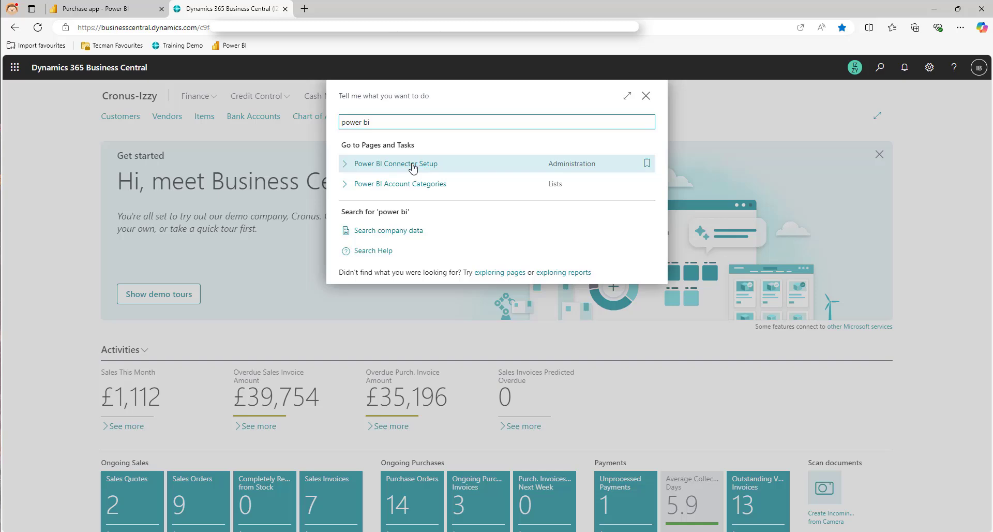
click(411, 164)
scroll(517, 218, down, 1)
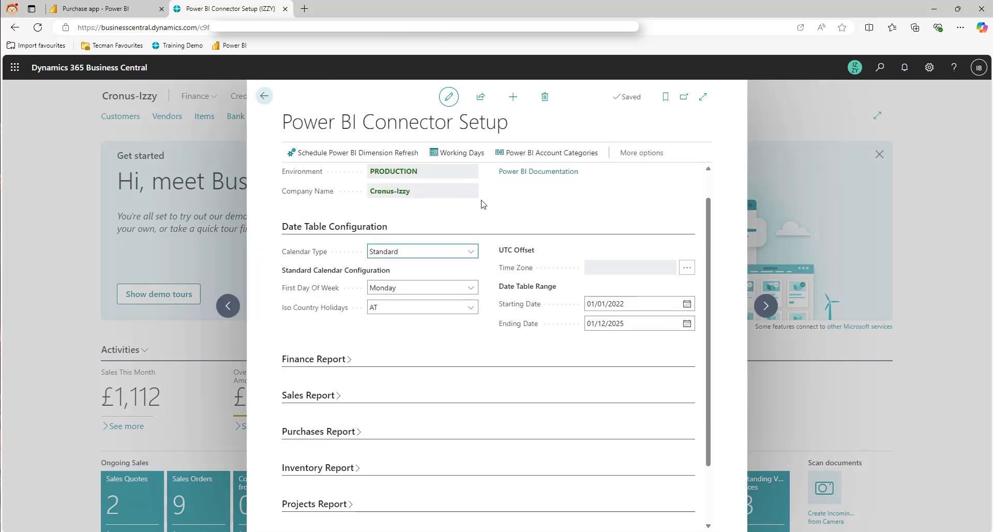
scroll(594, 243, up, 1)
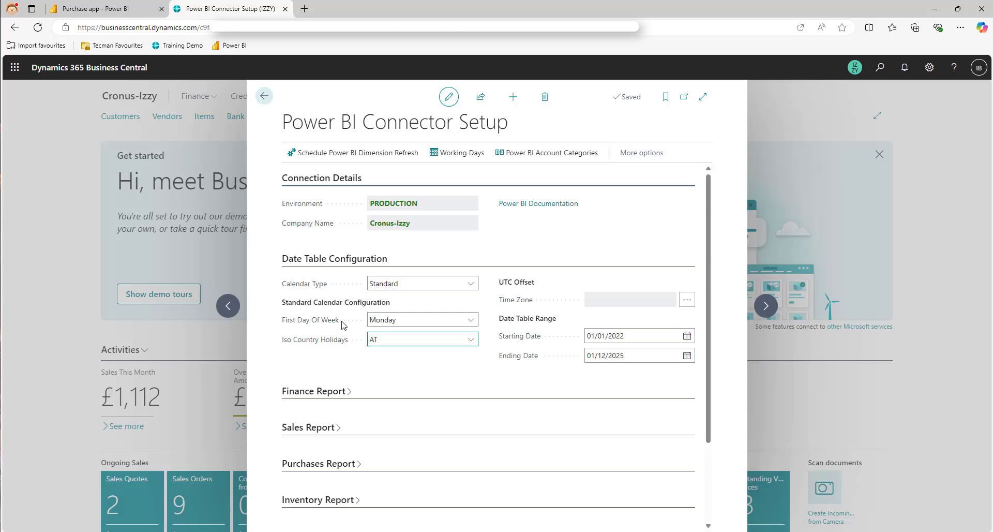
- Change Iso Country Holidays from AT to GB
click(424, 339)
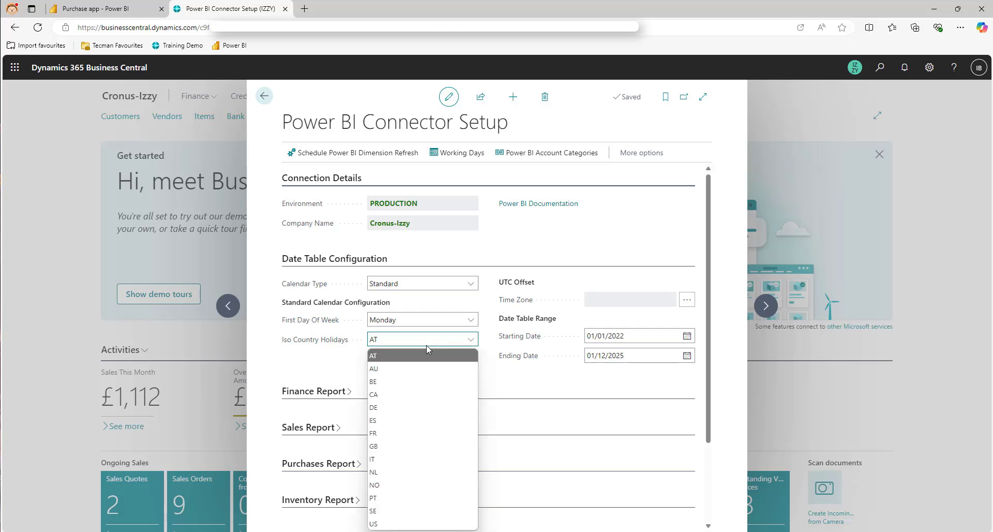
click(427, 446)
scroll(362, 315, down, 2)
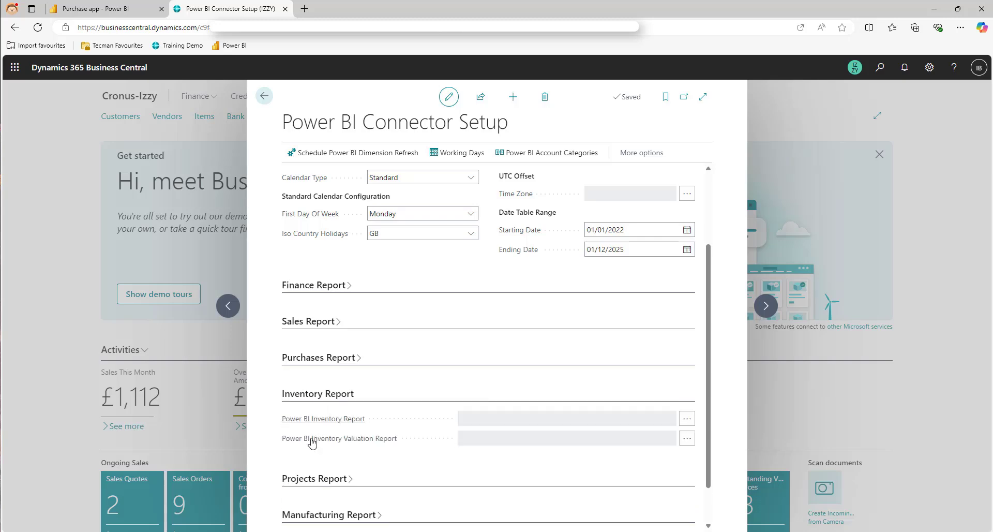
- Complete the report setup wizard and link Power BI Finance Report to Finance app from the Finance Reports workspace
click(321, 394)
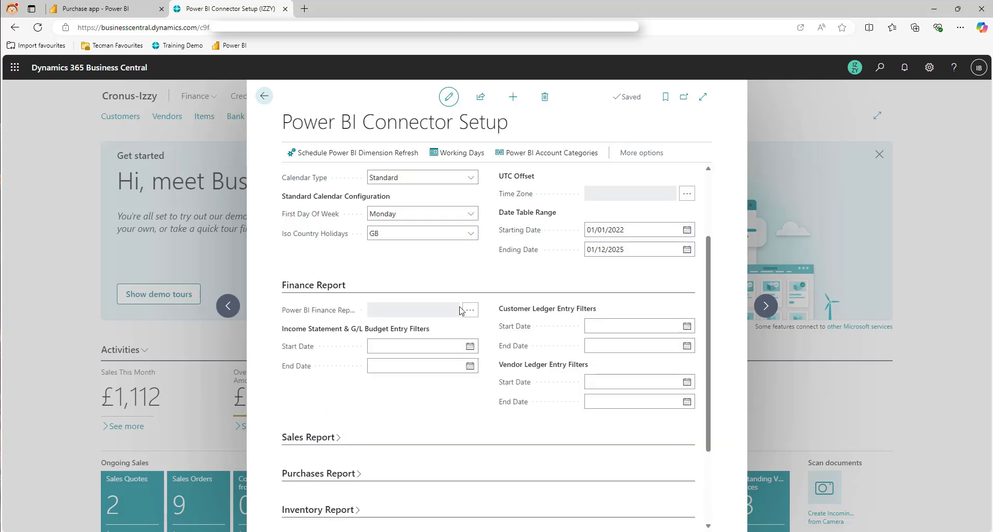
scroll(463, 311, down, 1)
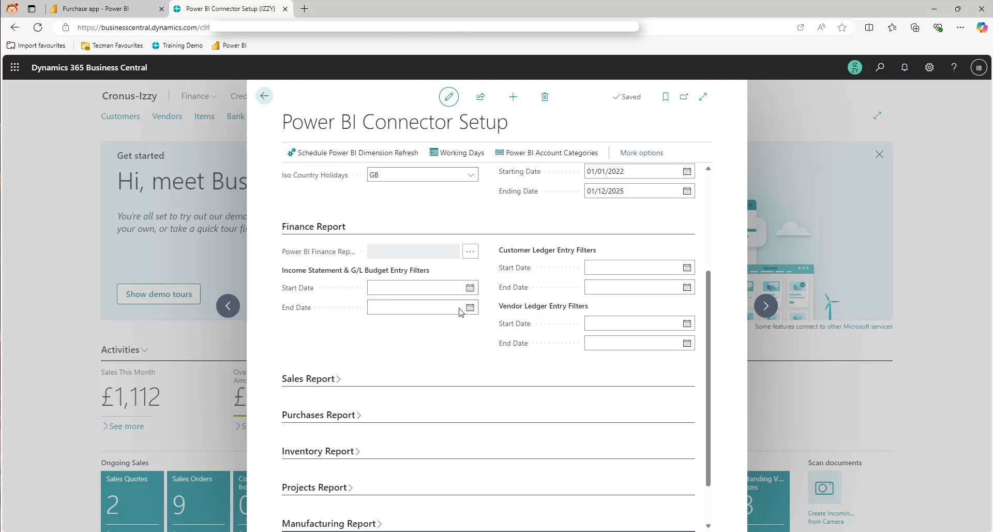
mouse_move(299, 256)
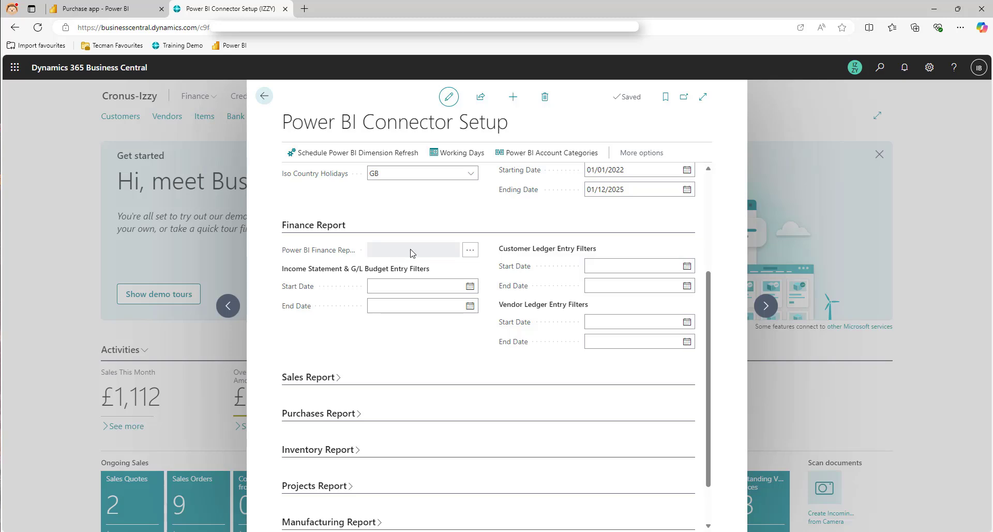
click(469, 252)
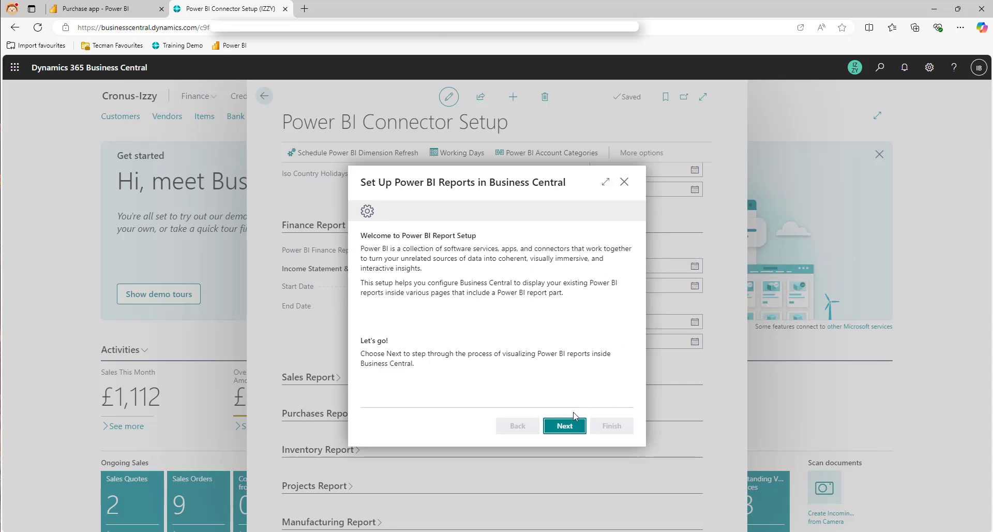
click(565, 435)
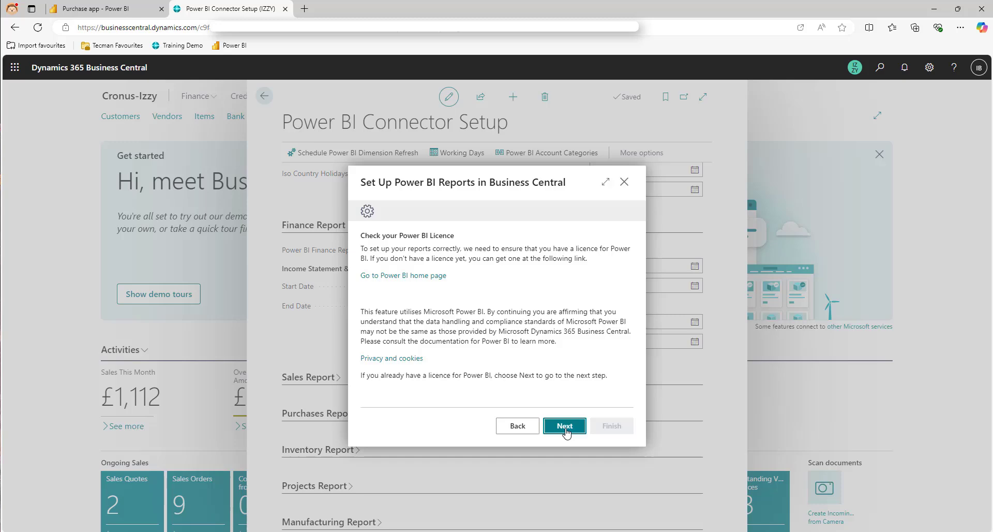
click(569, 432)
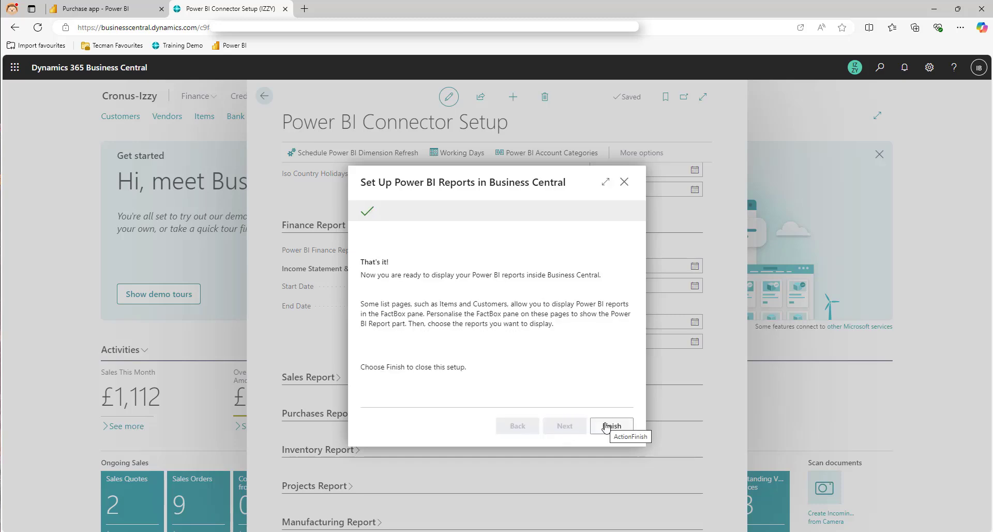
click(606, 426)
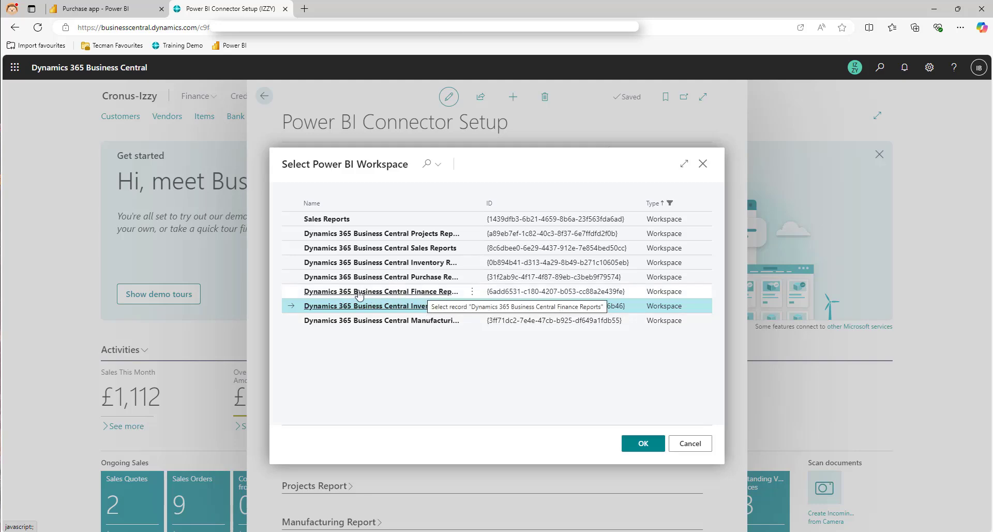
click(404, 293)
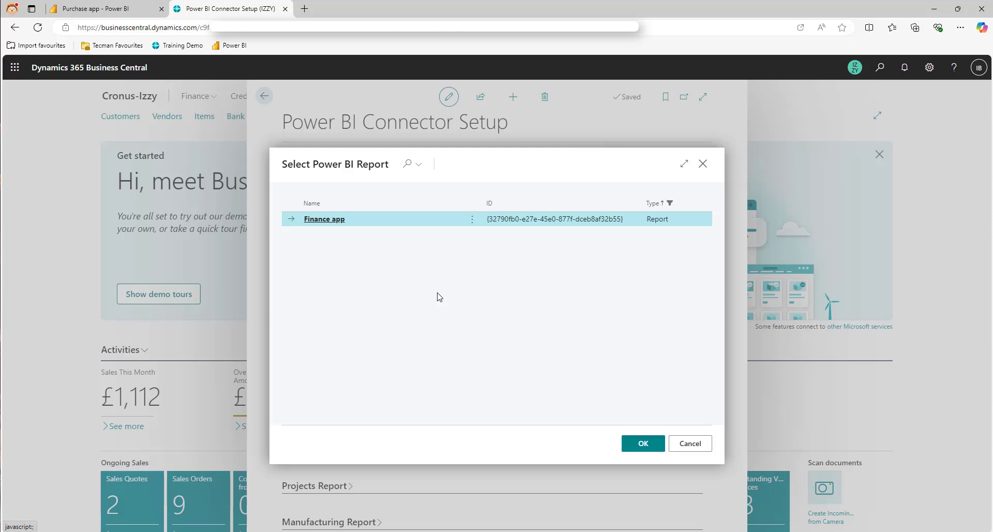
click(337, 219)
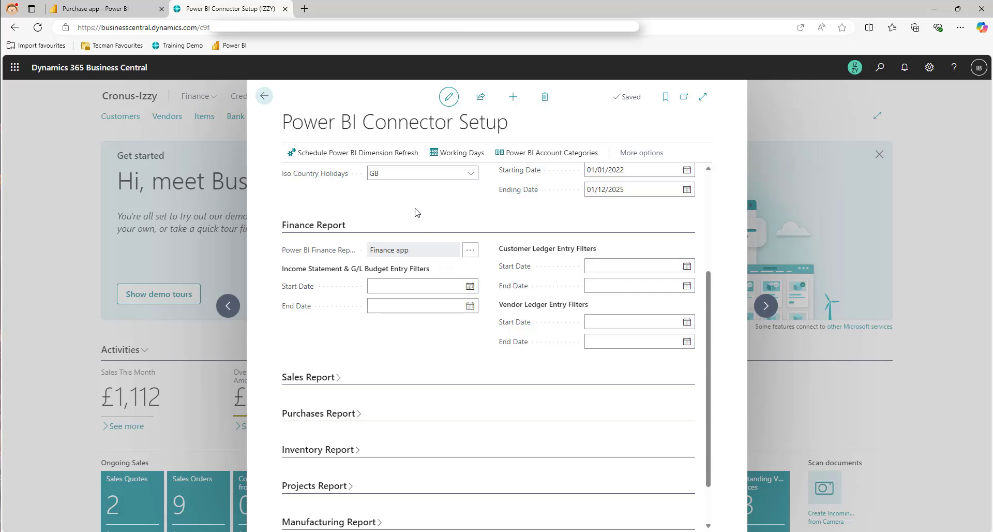
- Open the Financial Overview report from All Reports under Finance > Power BI Reports
click(264, 96)
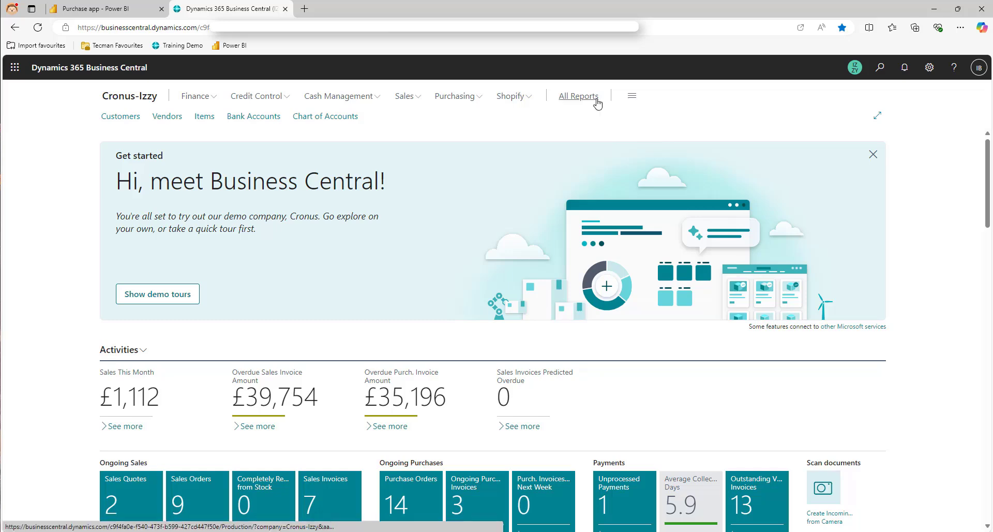
click(598, 102)
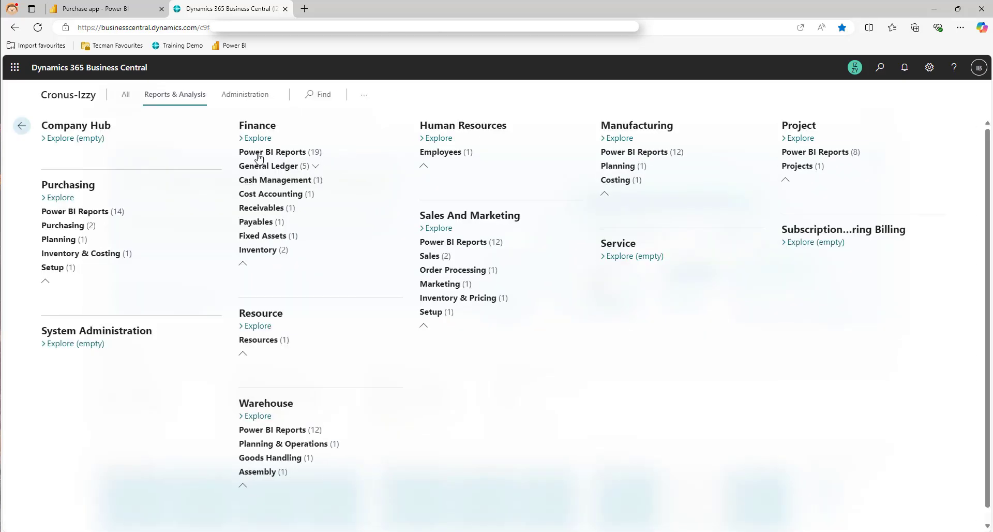
click(328, 152)
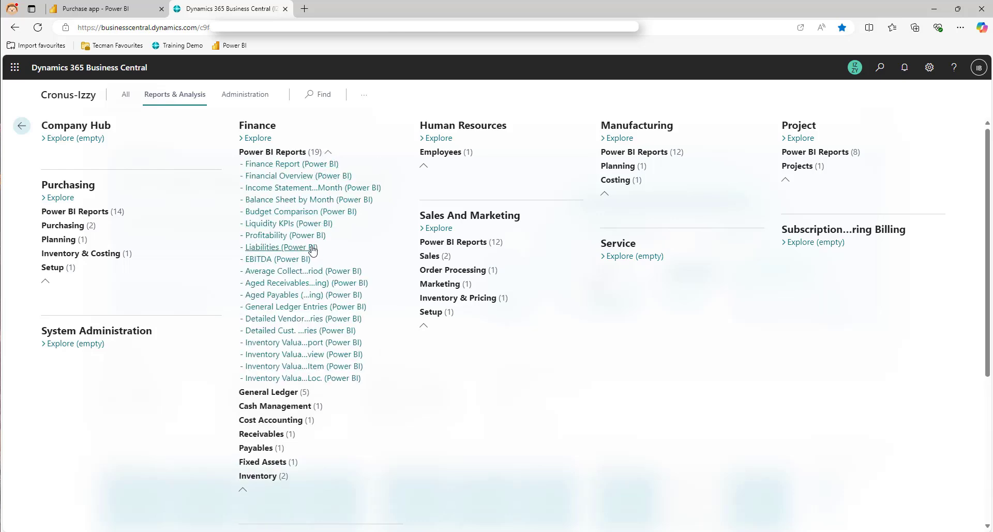
click(302, 176)
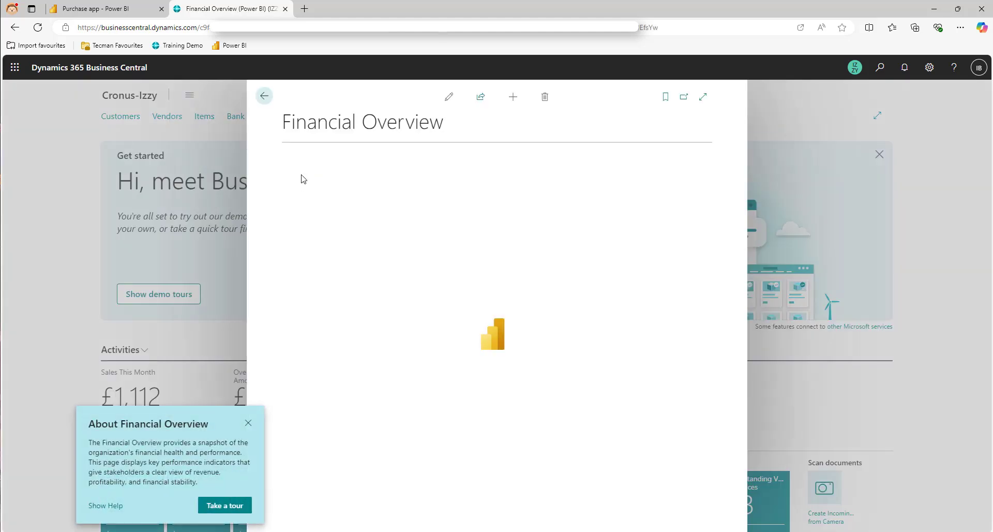
click(248, 422)
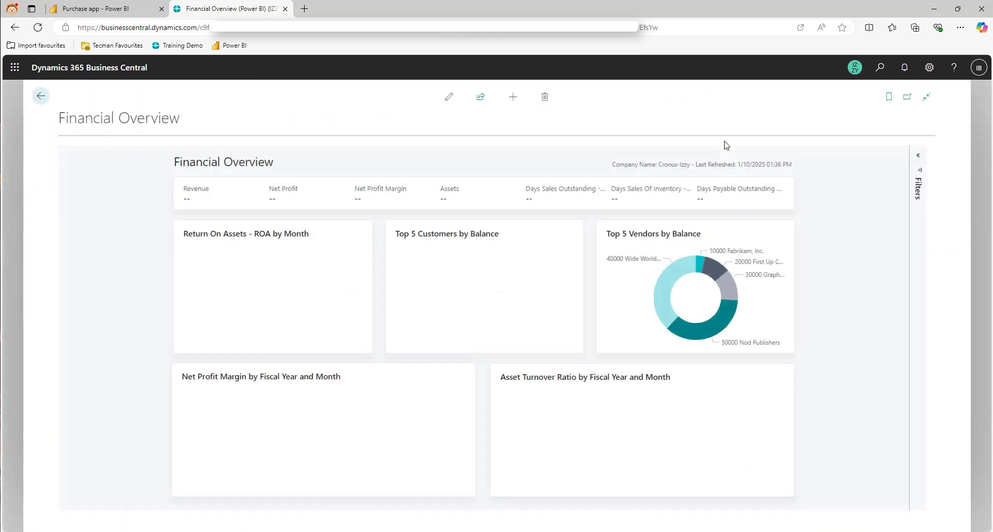
- Return home and reopen Power BI Connector Setup through the 'po' search
click(42, 96)
key(alt+q)
text(power bi)
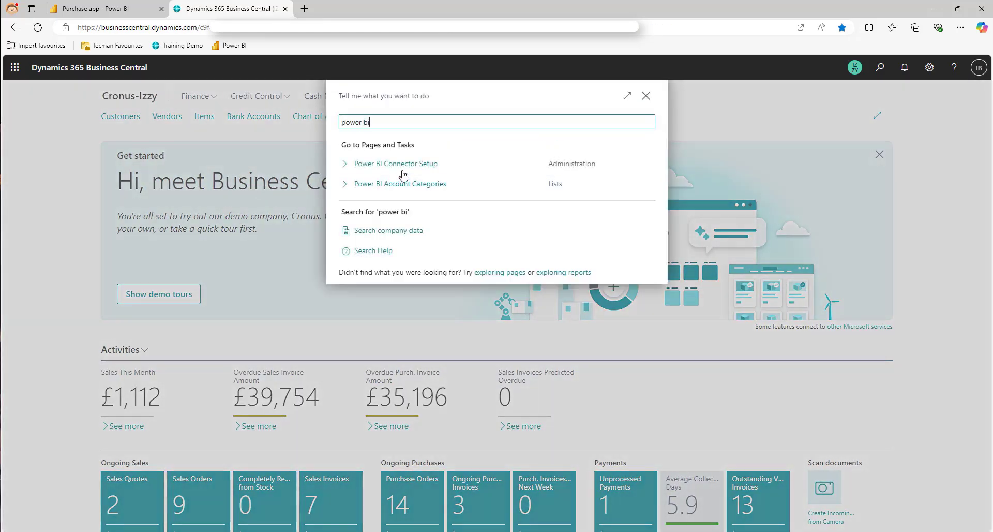
click(403, 173)
scroll(468, 351, down, 3)
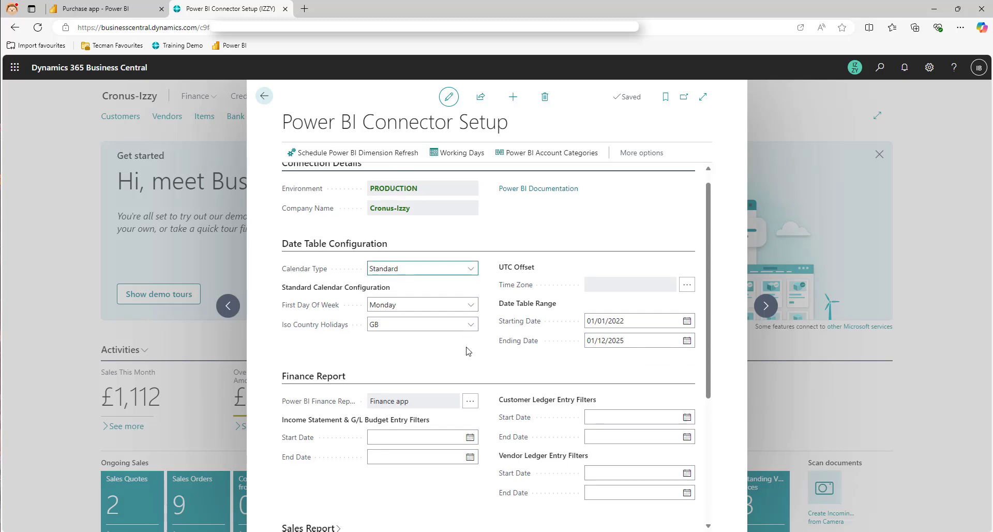
- Set Power BI Sales to Sales app from the Sales Reports workspace
click(324, 227)
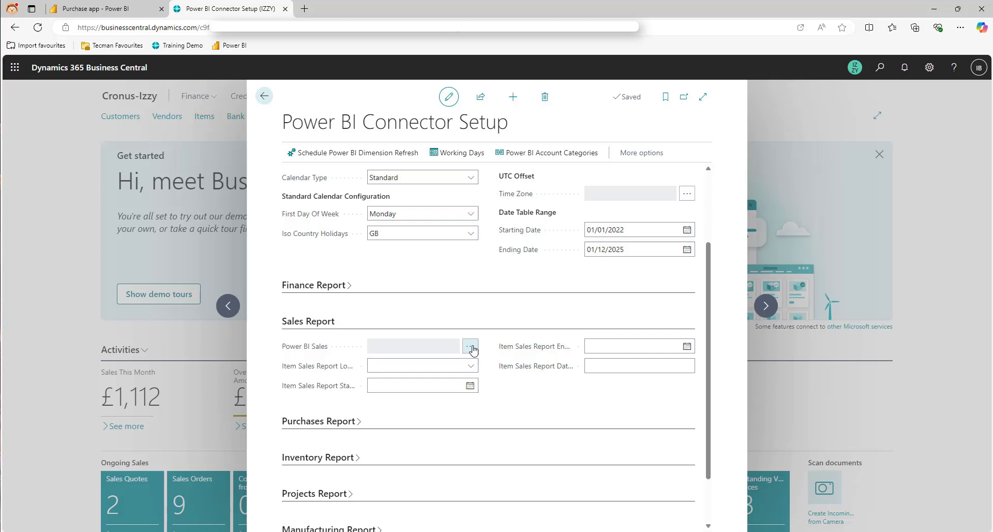
click(470, 346)
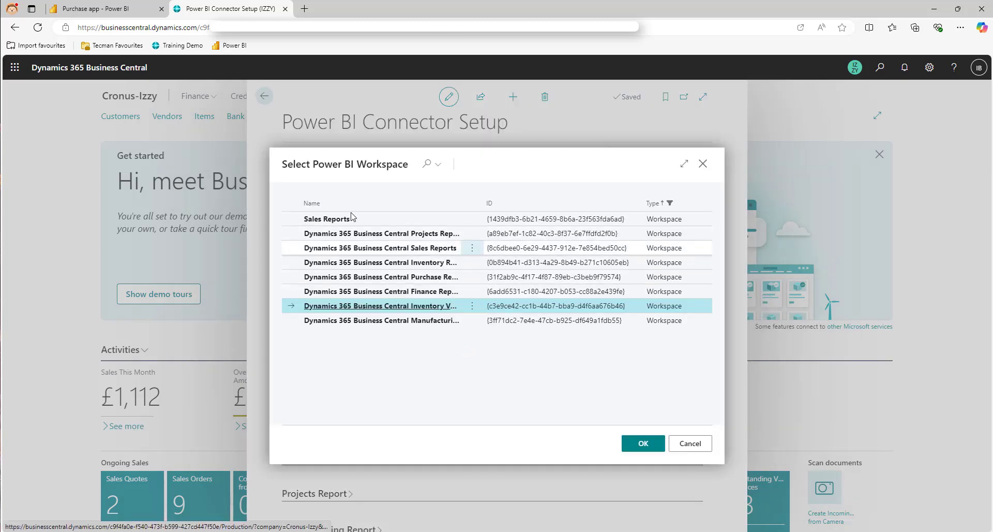
click(563, 249)
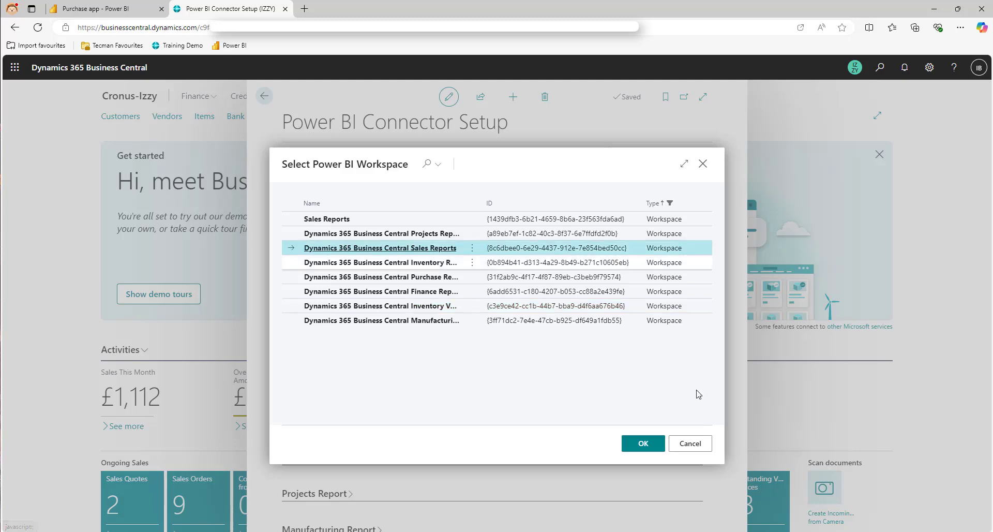
click(643, 443)
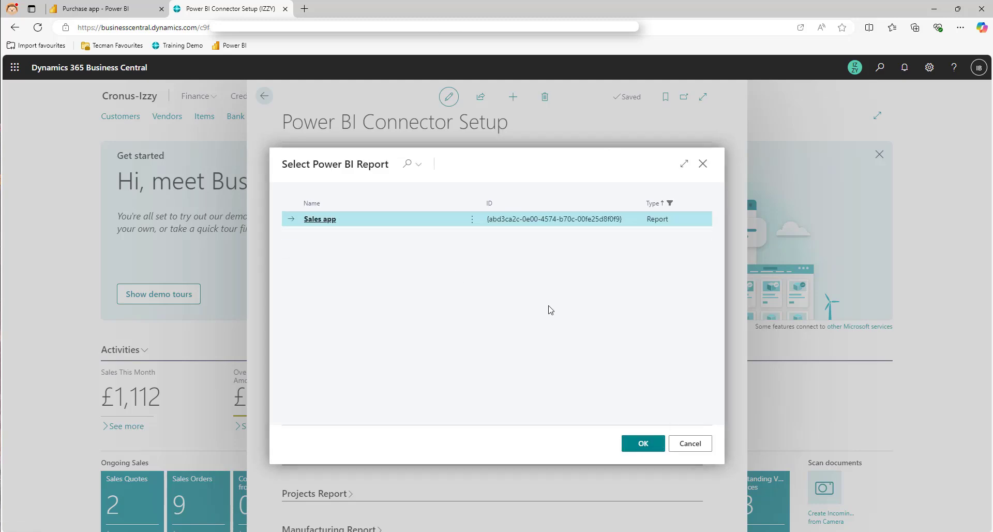
click(643, 443)
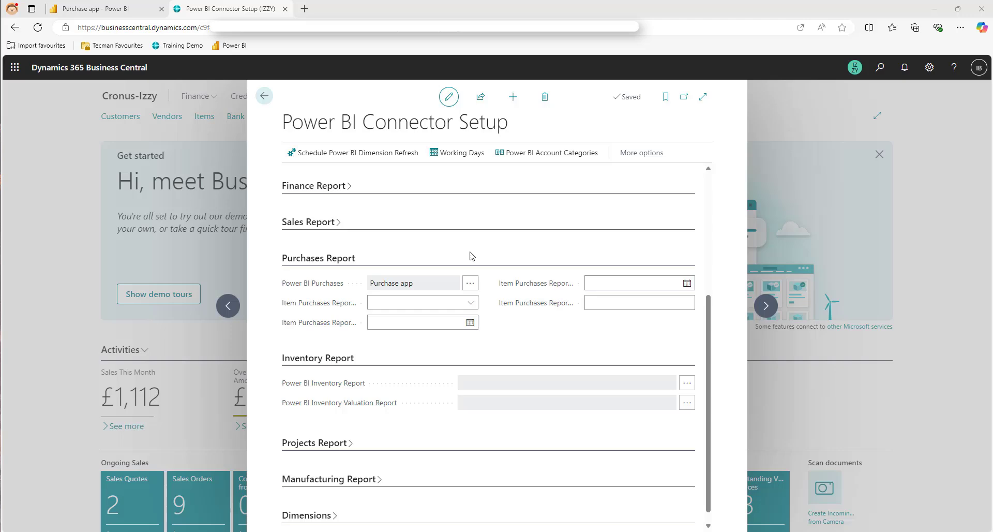
- Link the Power BI inventory report to Inventory app from the Inventory Reports workspace
scroll(517, 388, down, 1)
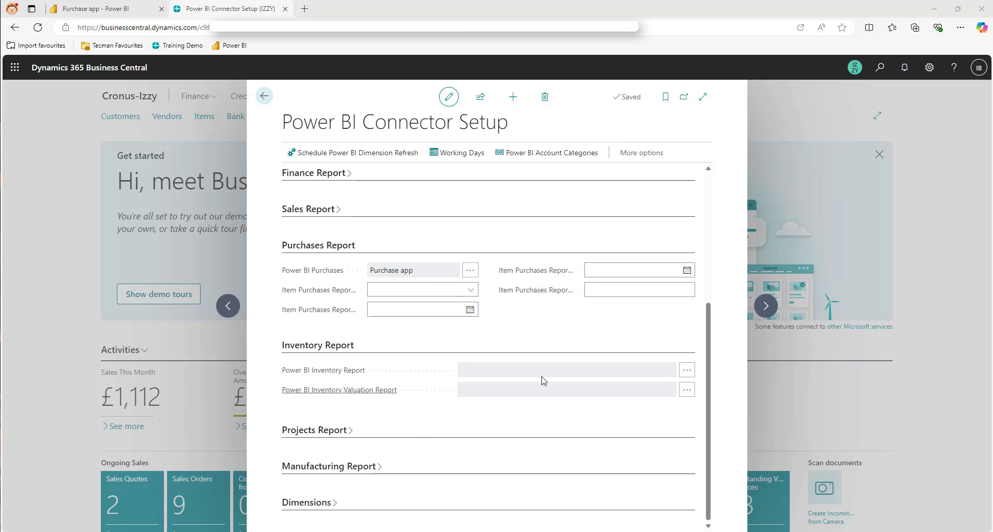
click(687, 370)
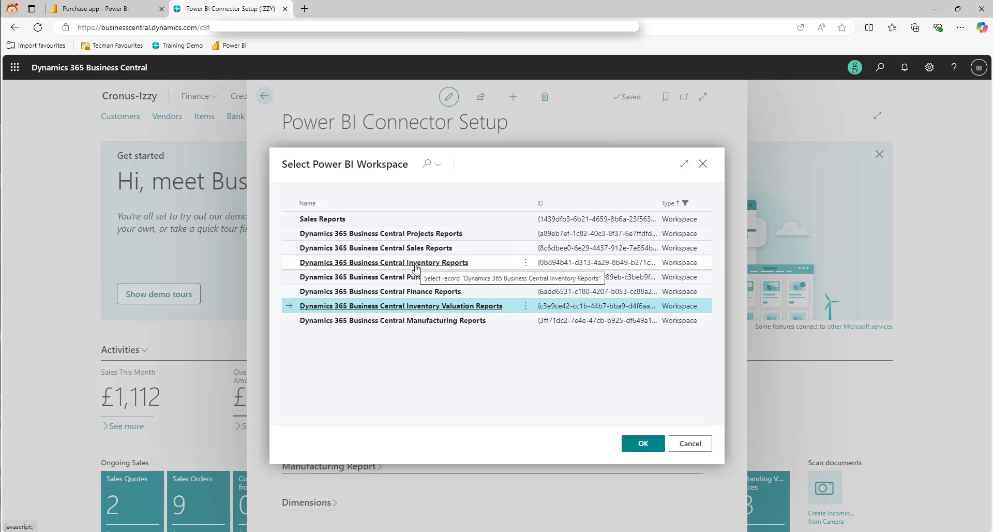
click(442, 263)
click(643, 443)
click(643, 443)
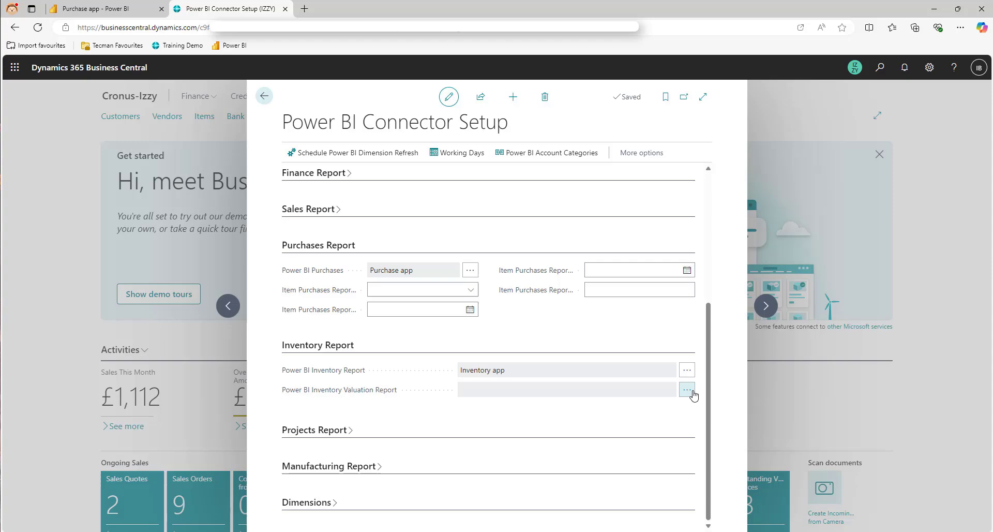
- Link the Inventory Valuation report to its matching workspace and app
click(687, 389)
click(643, 443)
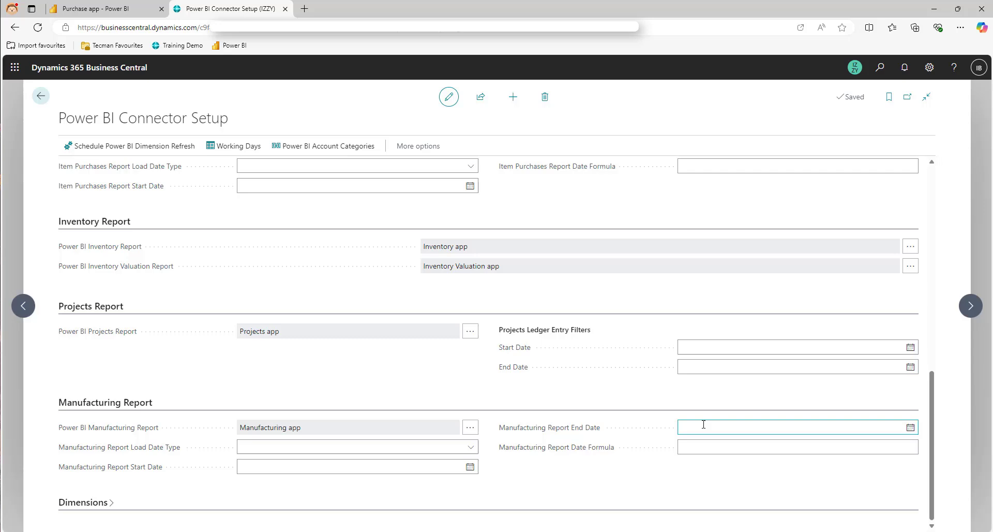
scroll(564, 350, up, 5)
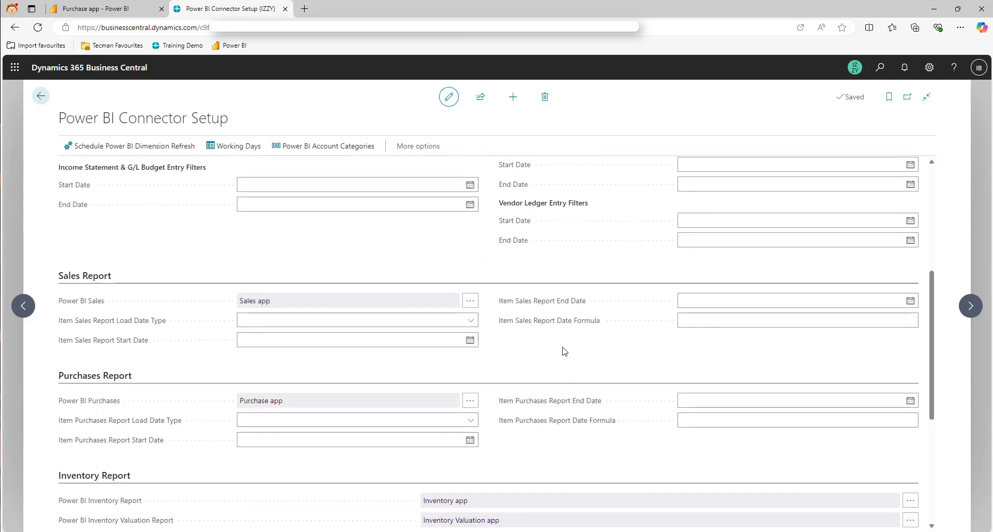
scroll(564, 350, up, 5)
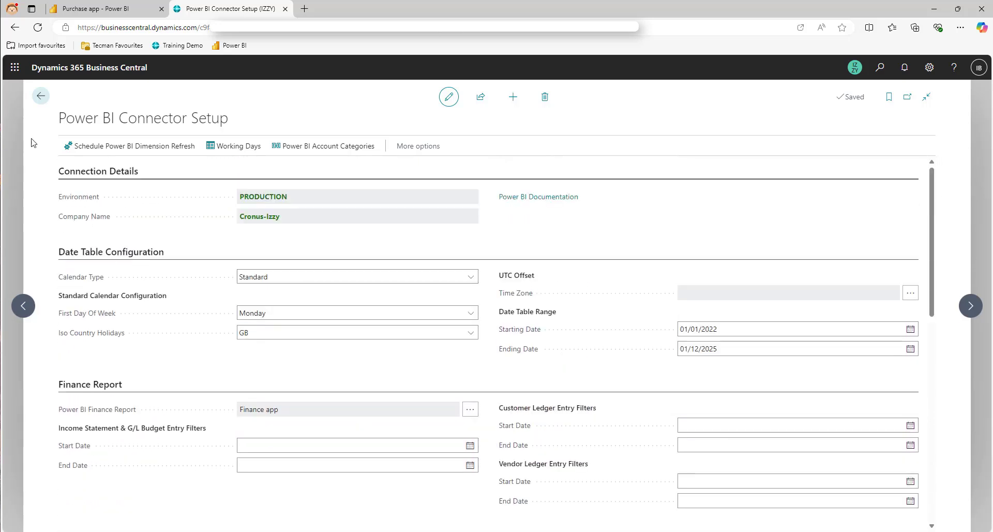
- Open the Warehouse Item Availability Power BI report from All Reports
click(41, 96)
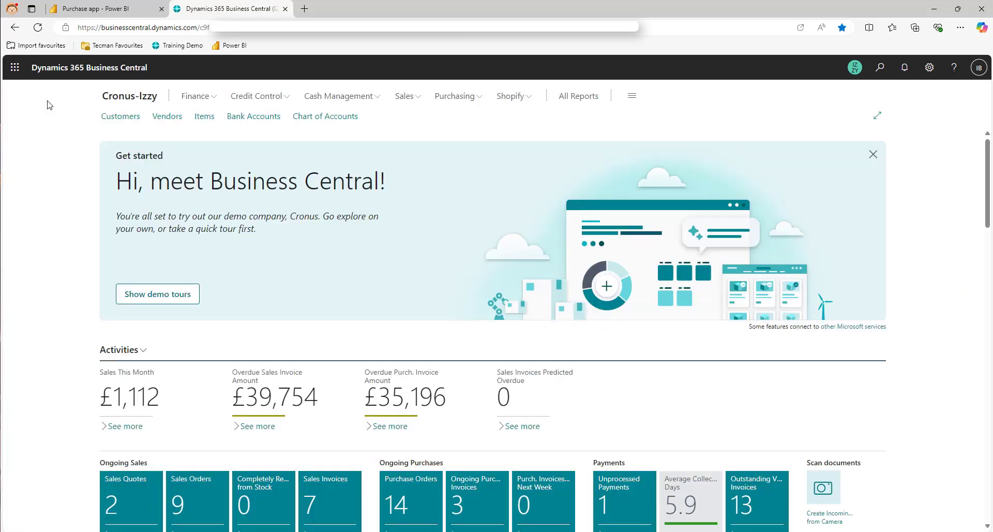
click(575, 98)
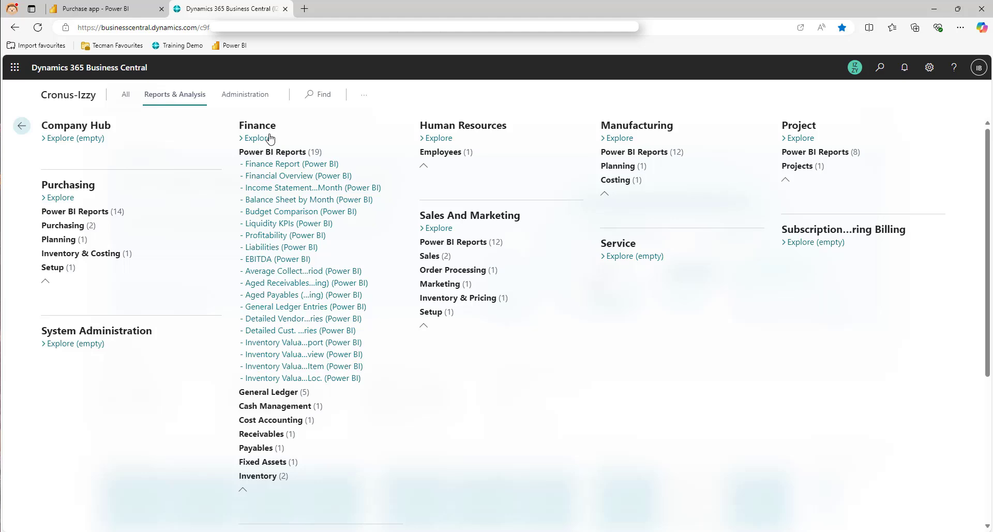
click(293, 152)
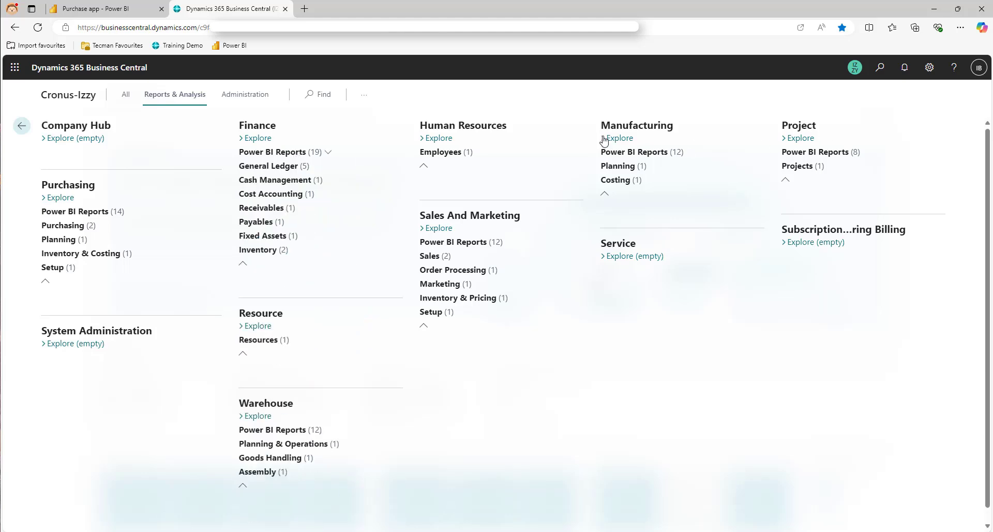
click(610, 155)
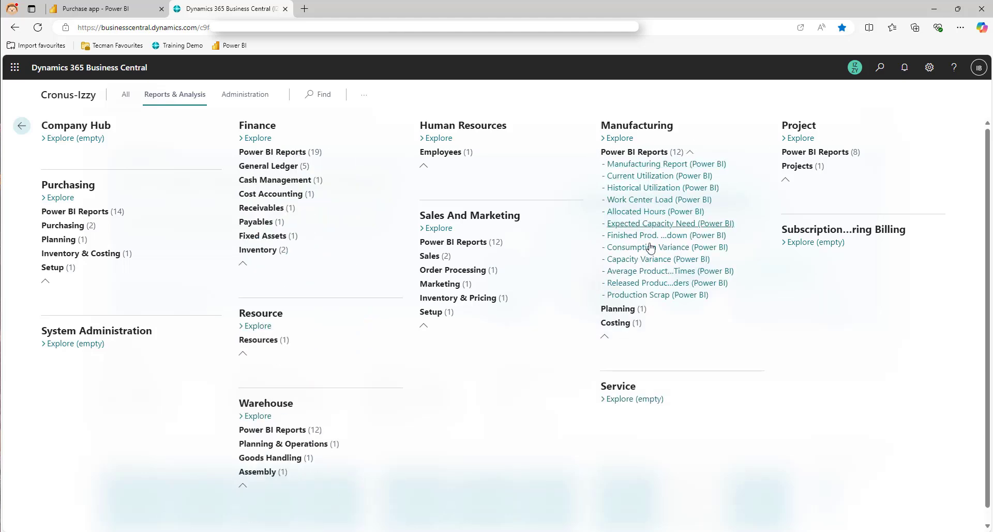
click(305, 431)
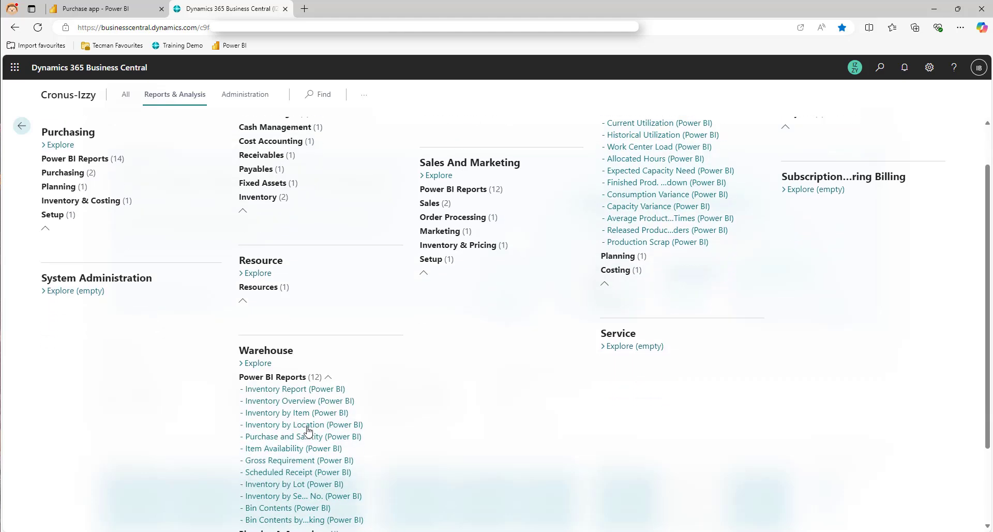
click(319, 403)
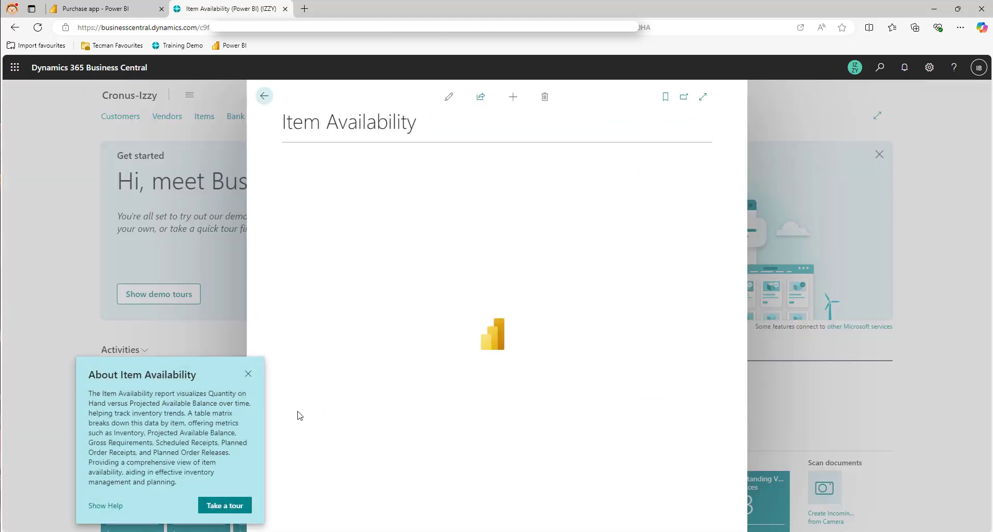
- View the Item Availability report at full page width, then return home
click(249, 373)
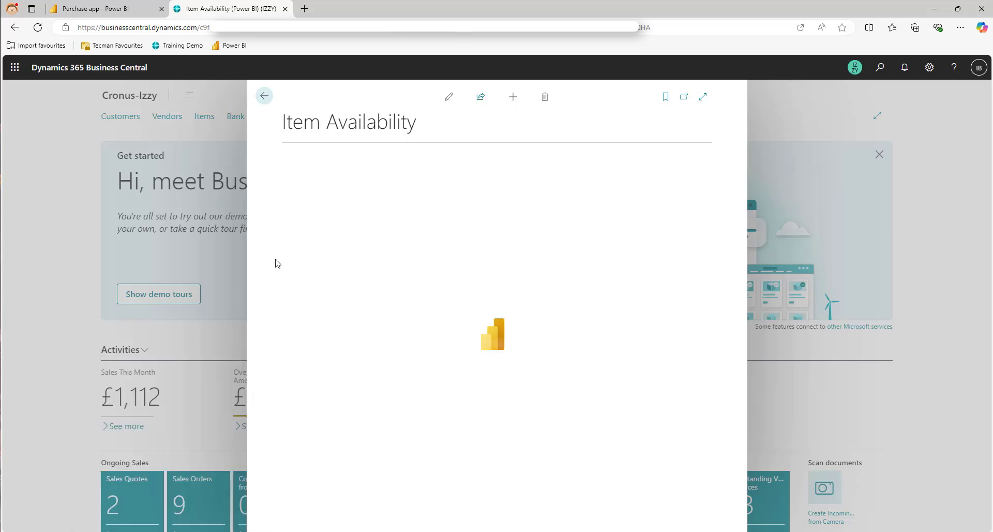
click(702, 98)
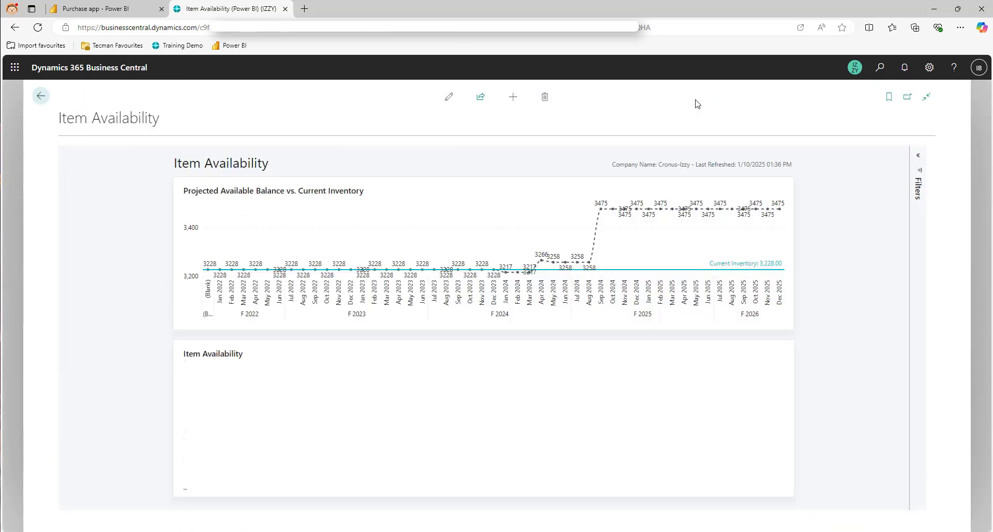
click(34, 97)
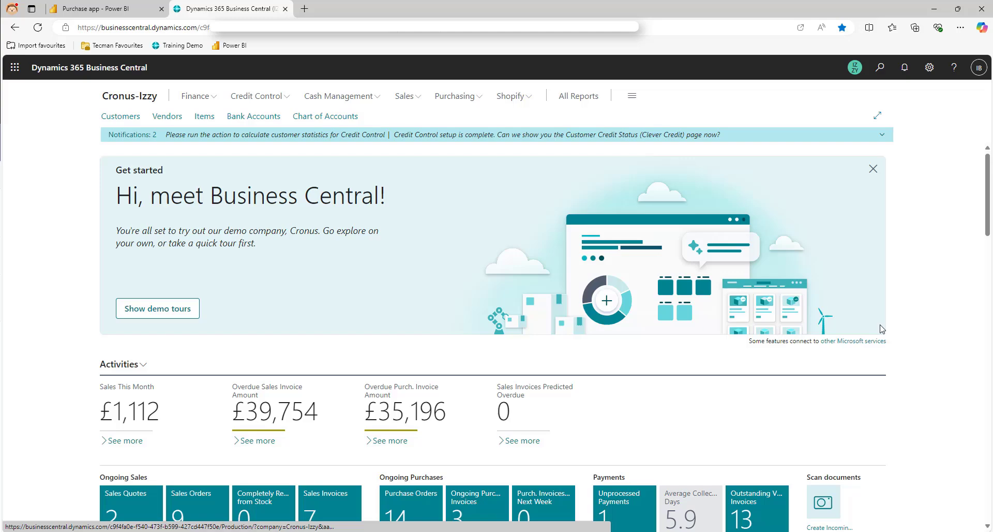
- Complete the Get started with Power BI setup wizard from the home page
scroll(880, 331, down, 8)
scroll(880, 331, down, 15)
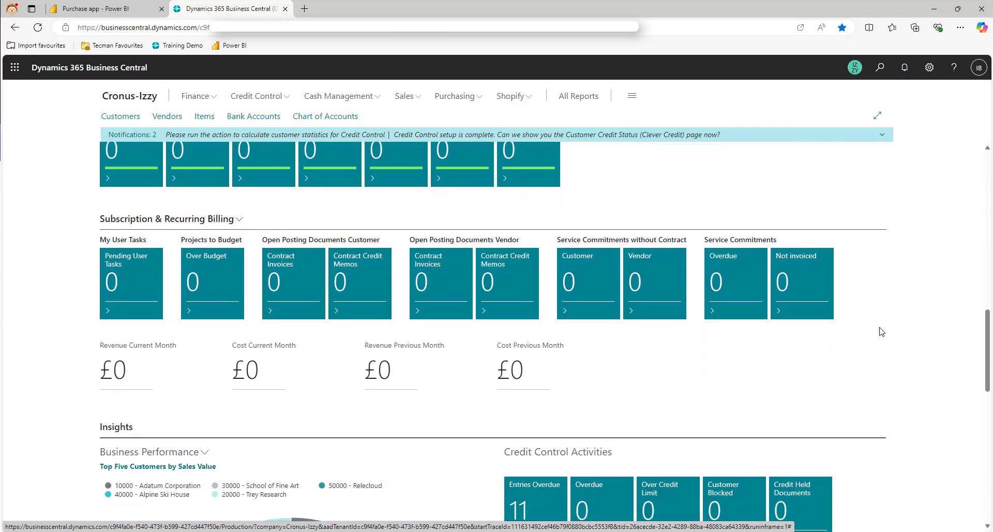
scroll(881, 331, down, 3)
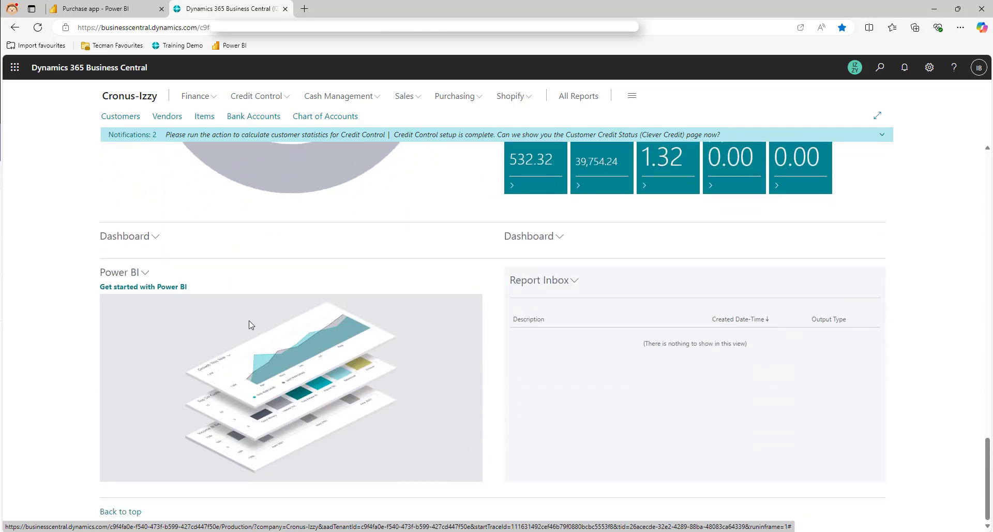
click(143, 287)
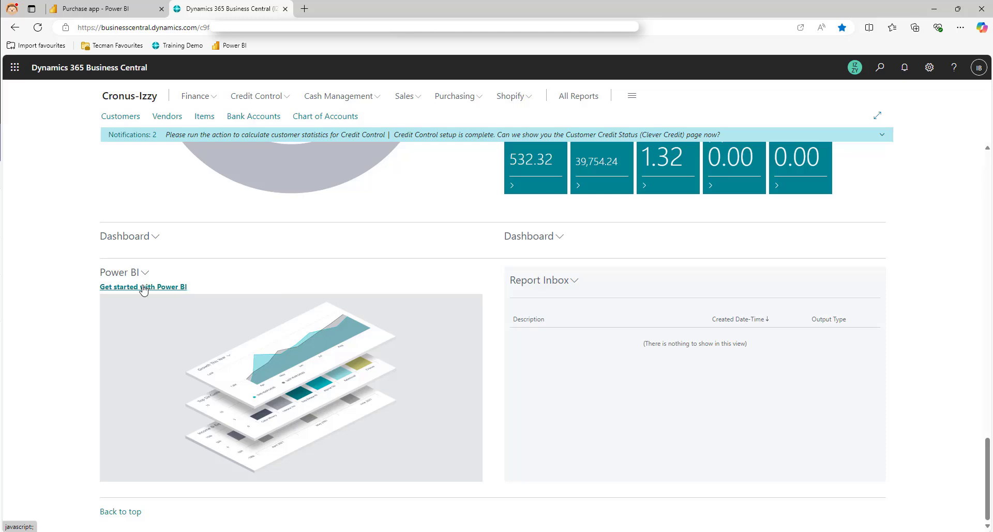
click(565, 425)
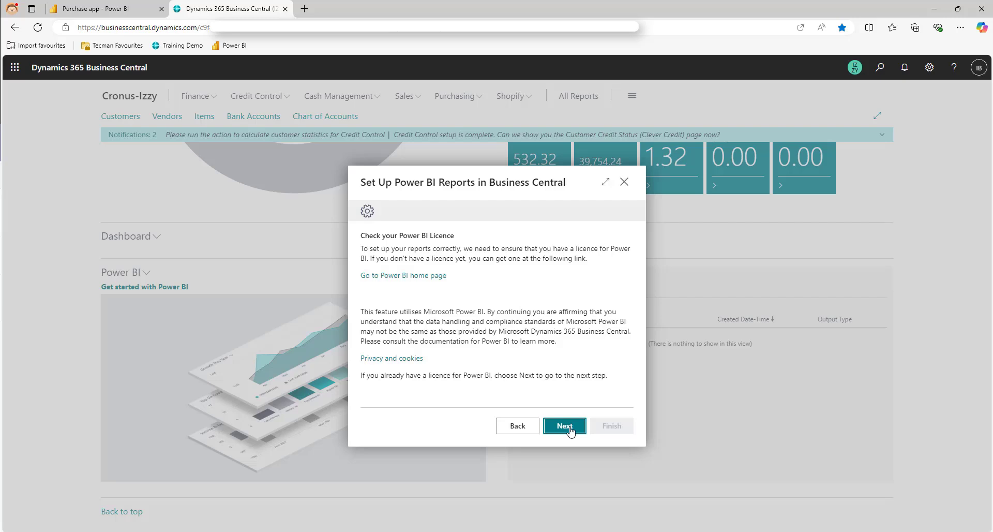
click(564, 426)
click(565, 425)
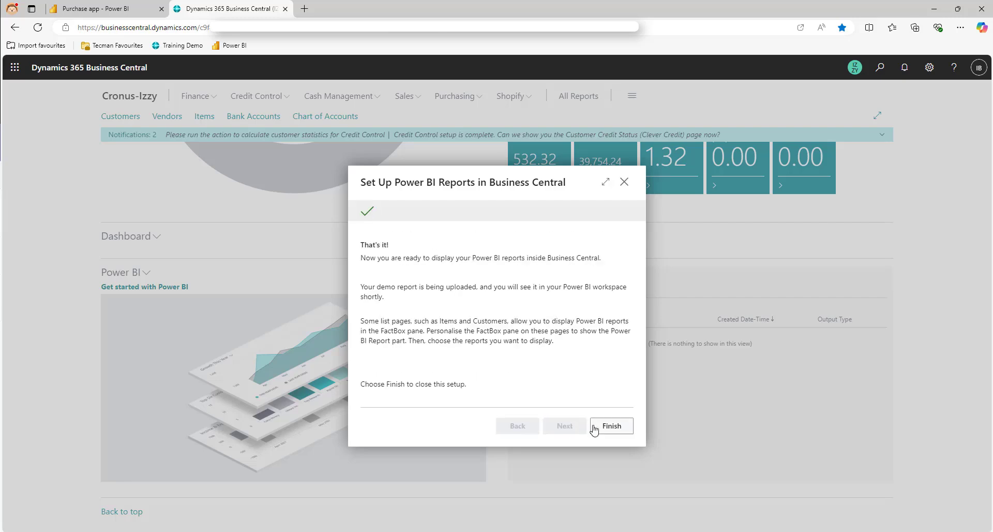
click(594, 427)
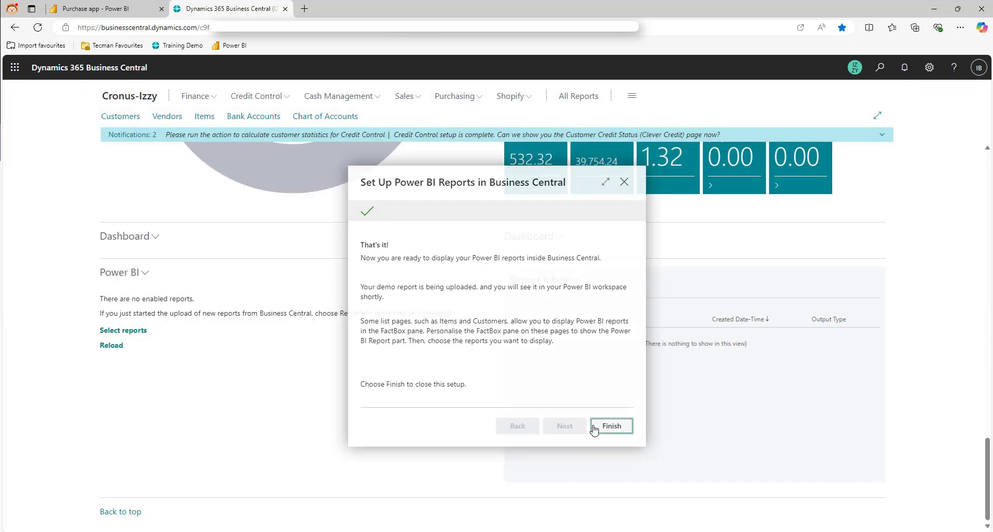
- Select the Sales app report to display in the home page Power BI part
click(130, 330)
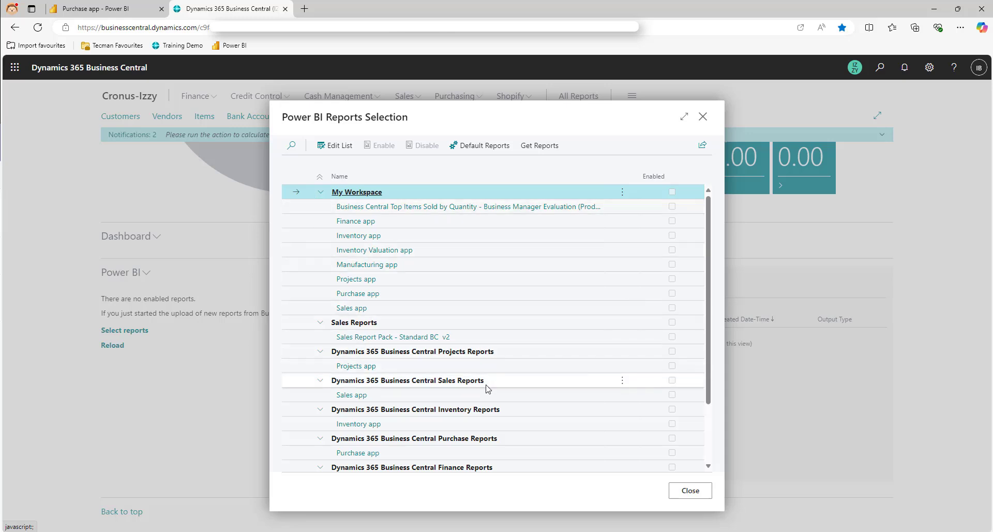
scroll(486, 388, down, 2)
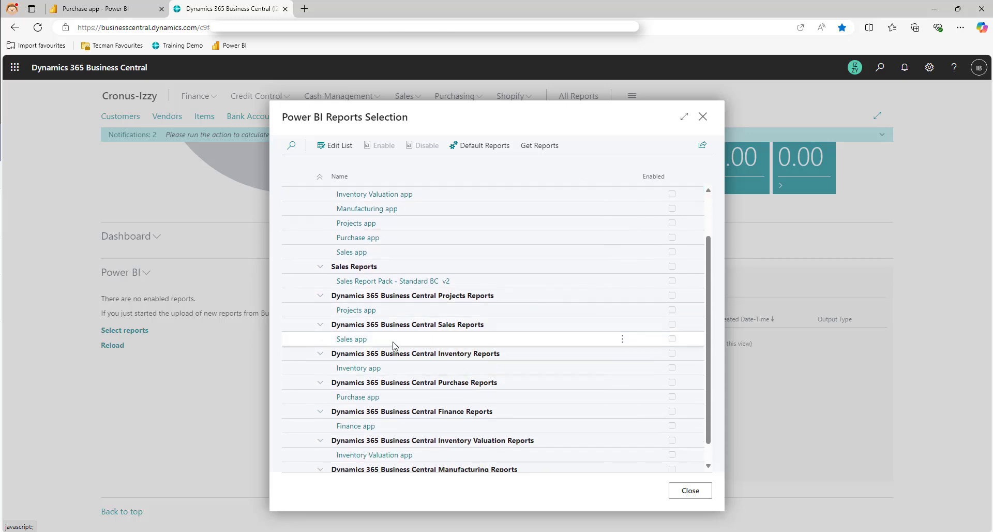
click(356, 340)
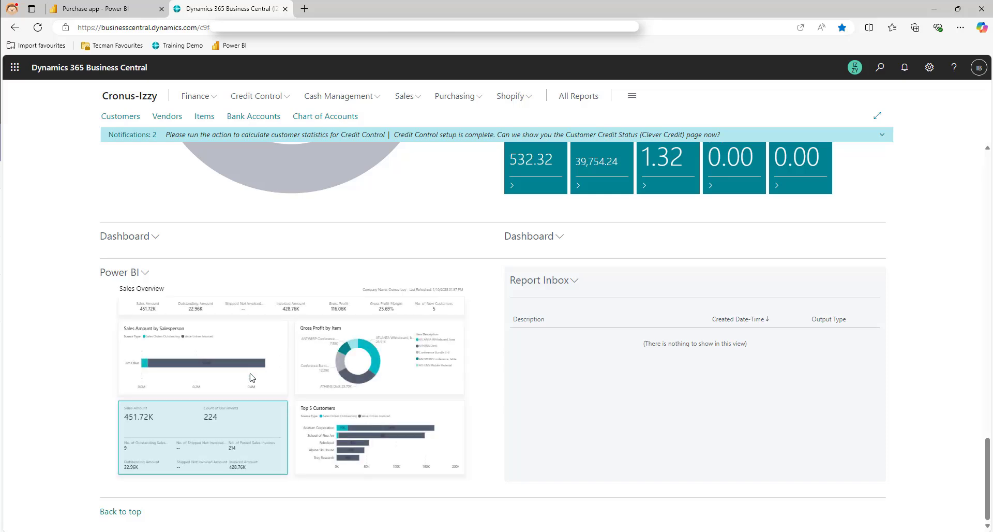
click(144, 274)
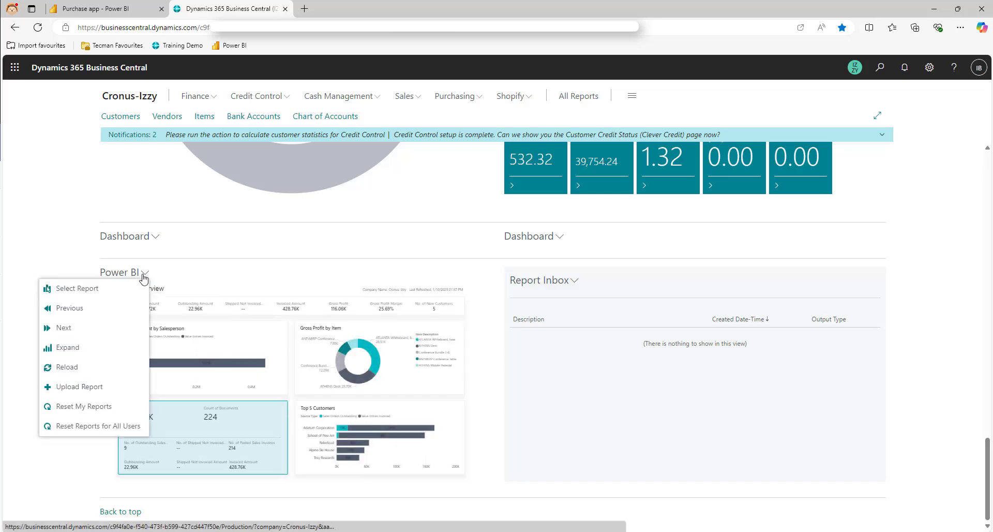
click(116, 327)
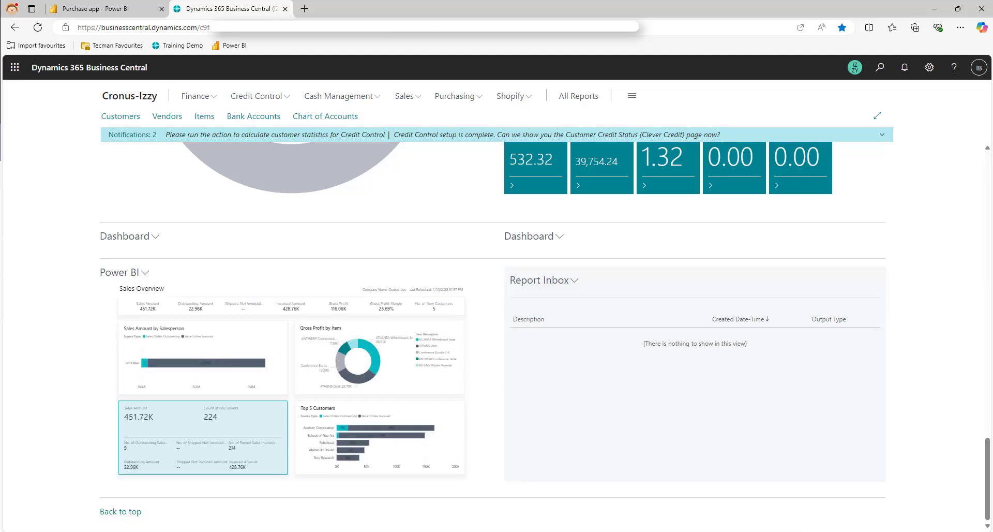
click(175, 369)
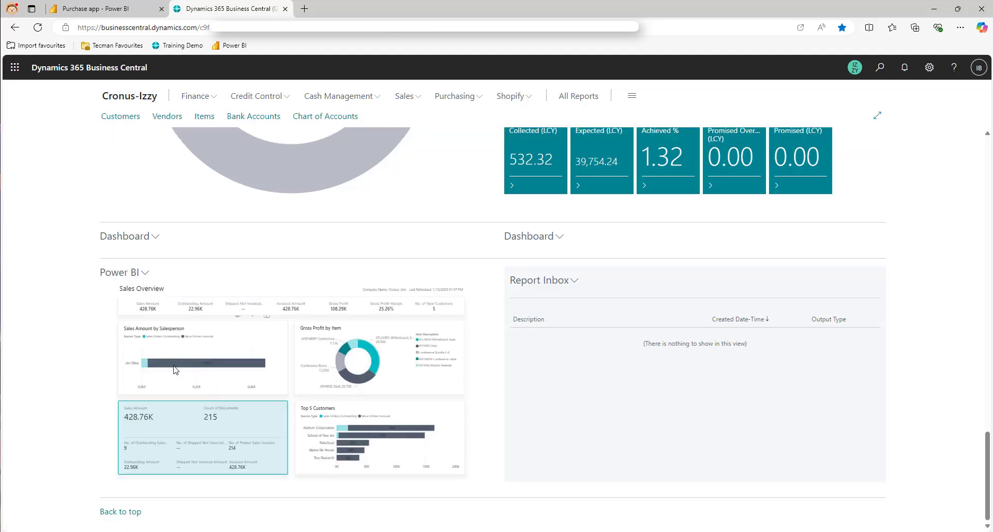
click(370, 354)
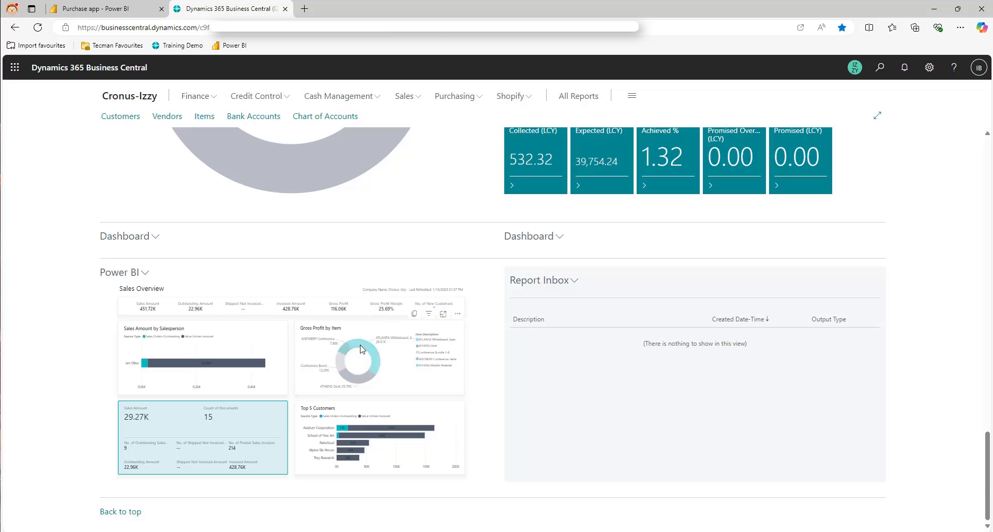
click(362, 376)
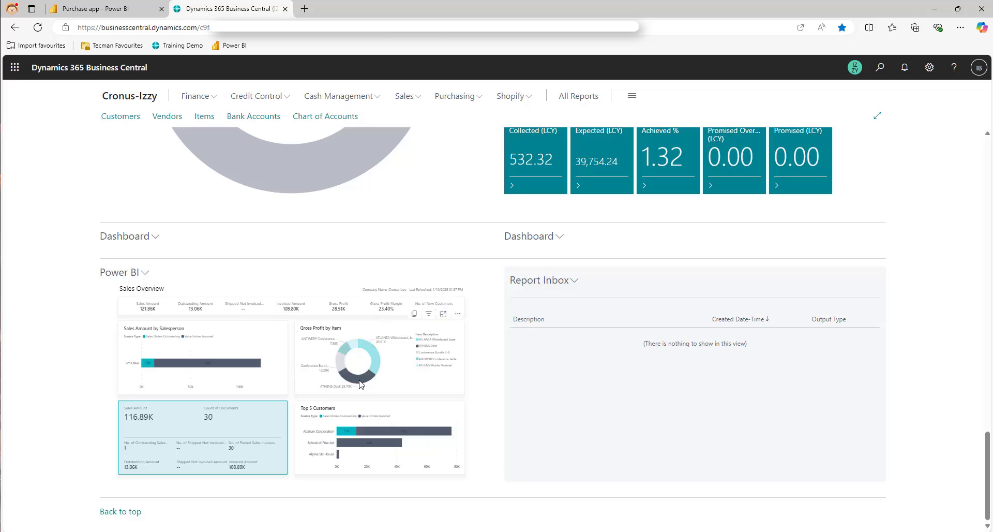
click(337, 357)
scroll(337, 239, up, 2)
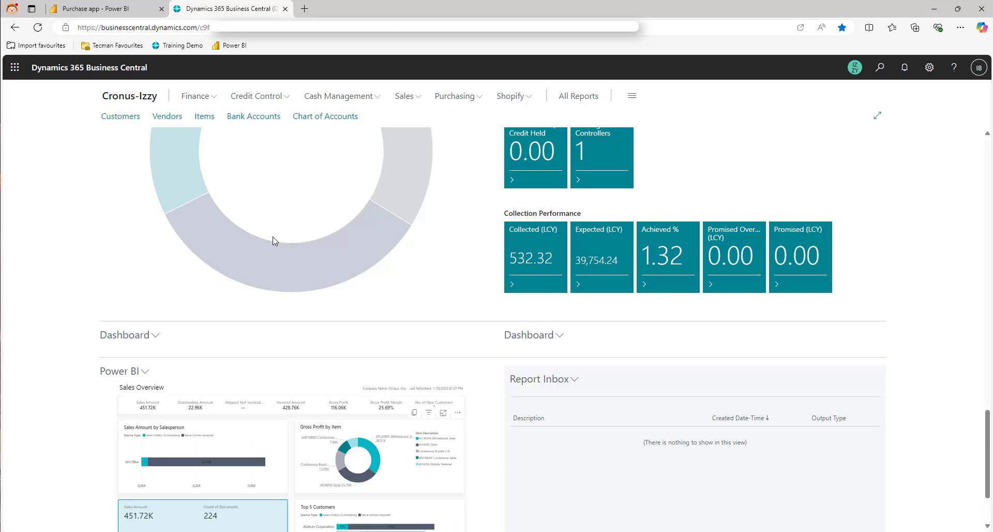
scroll(304, 274, down, 1)
scroll(498, 359, down, 1)
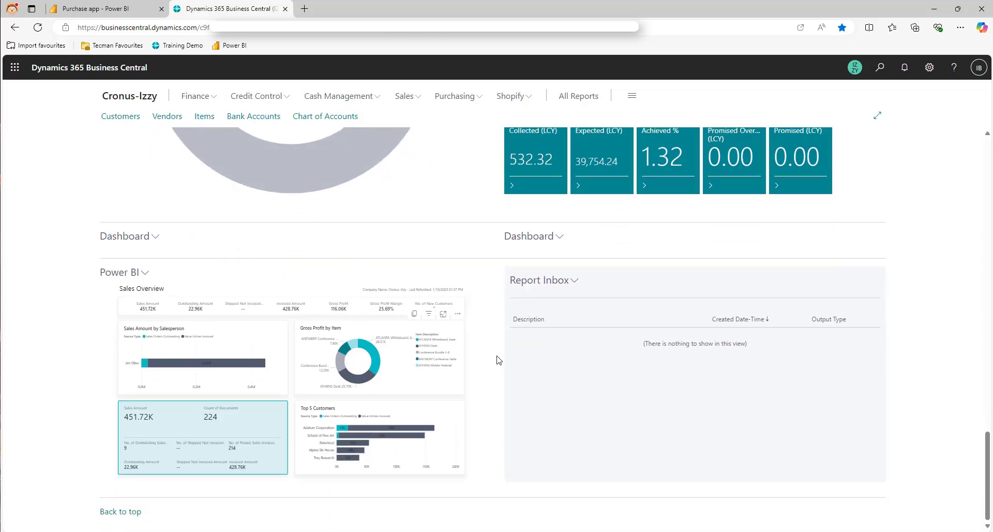
- Browse the Purchase app's Decomposition, Daily, Moving Averages, Moving Annual Total and Period-Over-Period pages, then go back
click(130, 15)
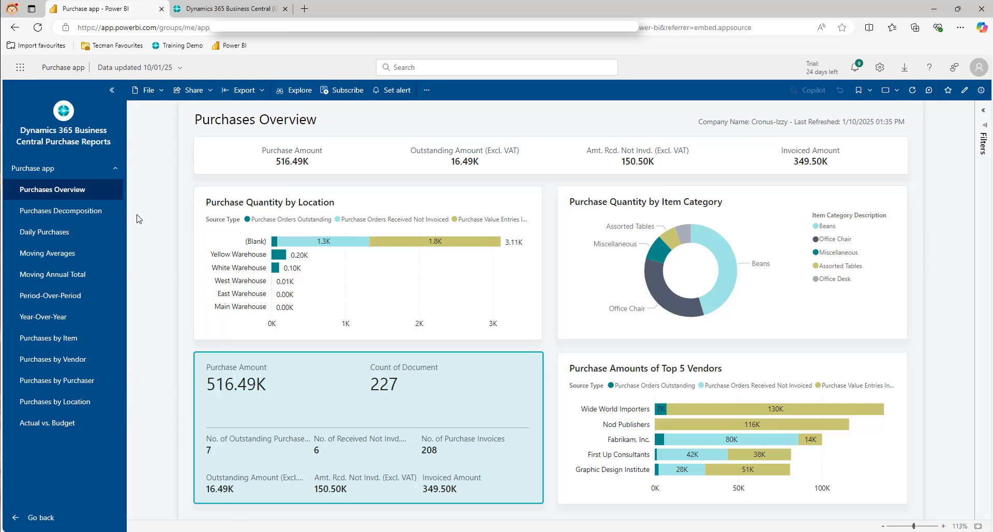
click(89, 211)
click(89, 235)
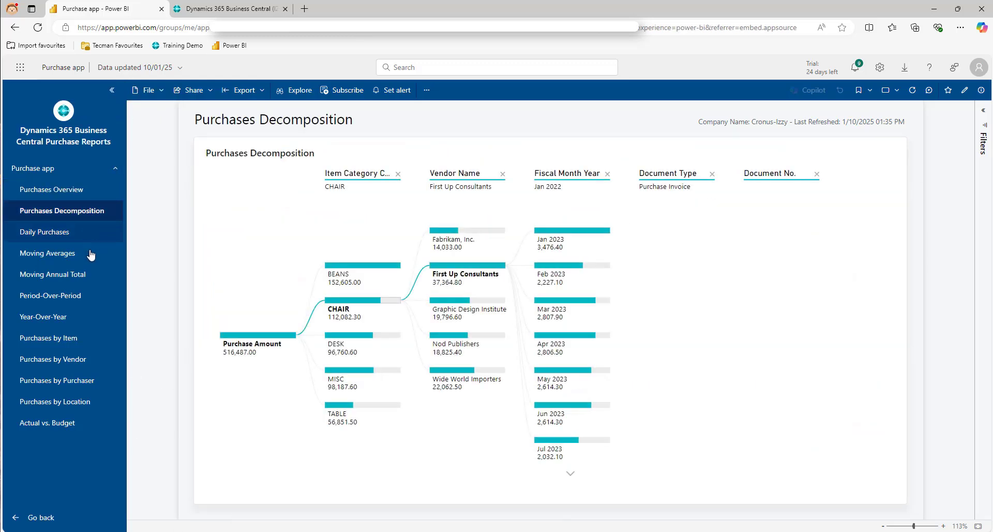
click(89, 255)
click(92, 278)
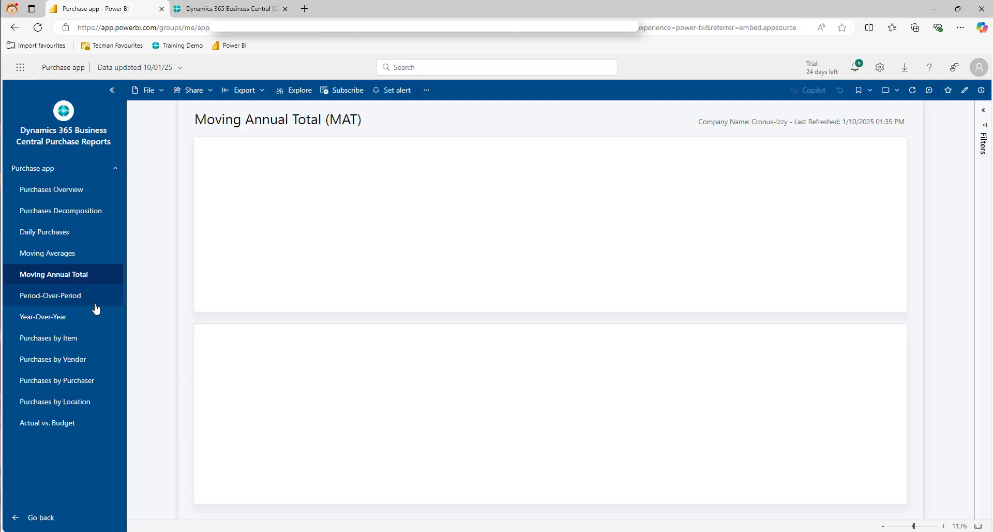
click(94, 298)
click(44, 513)
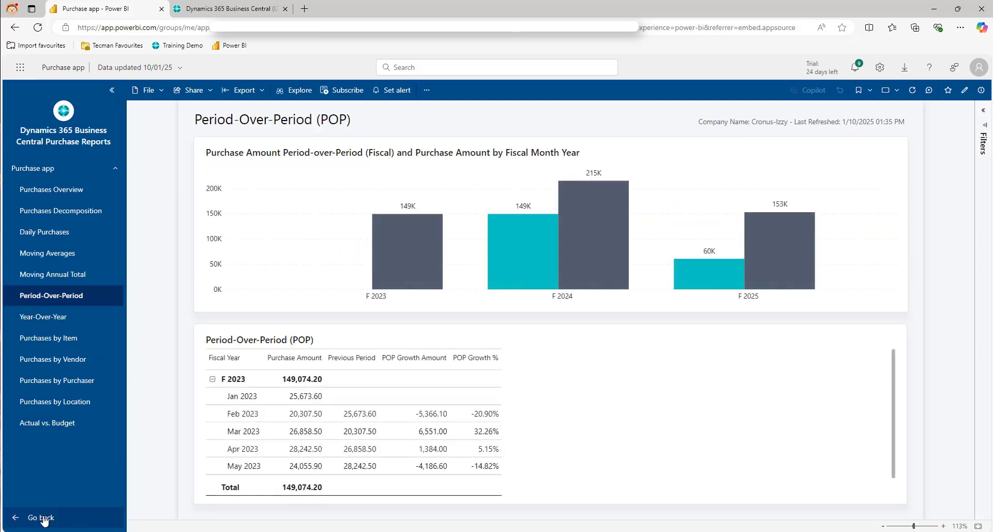